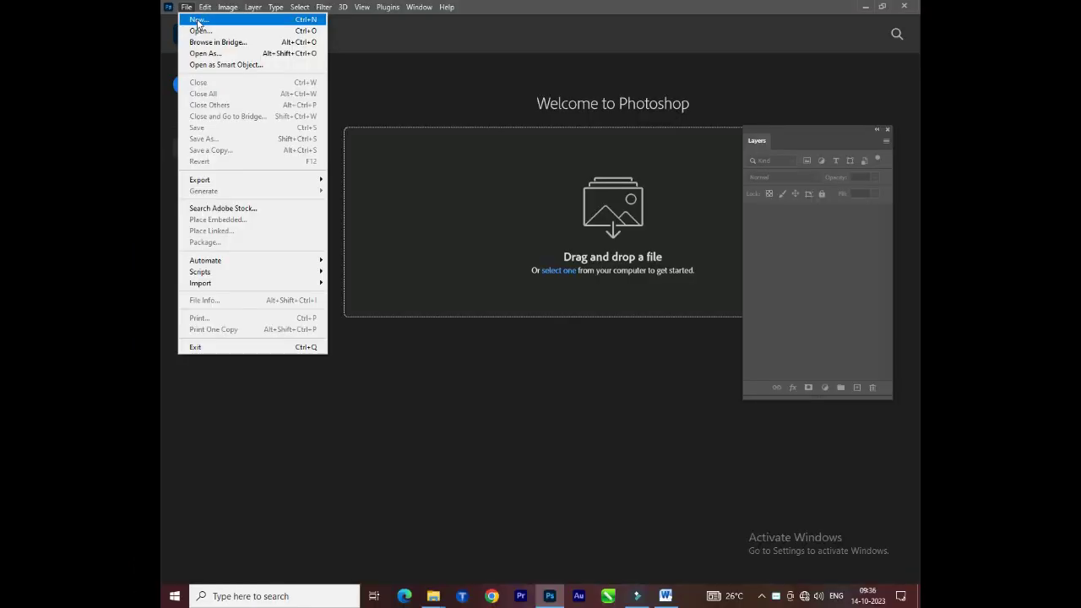
Step: Create a new 16 x 12 cm document from the Default Photoshop Size photo preset
{"action": "left_click", "coordinate": [197, 19]}
{"action": "left_click", "coordinate": [334, 105]}
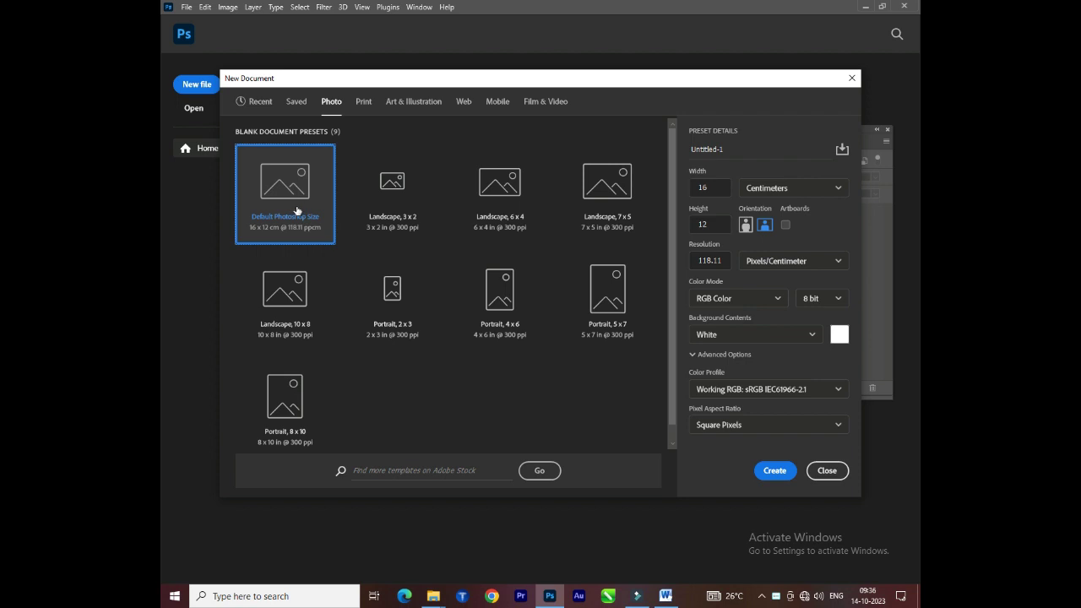
{"action": "left_click", "coordinate": [769, 470]}
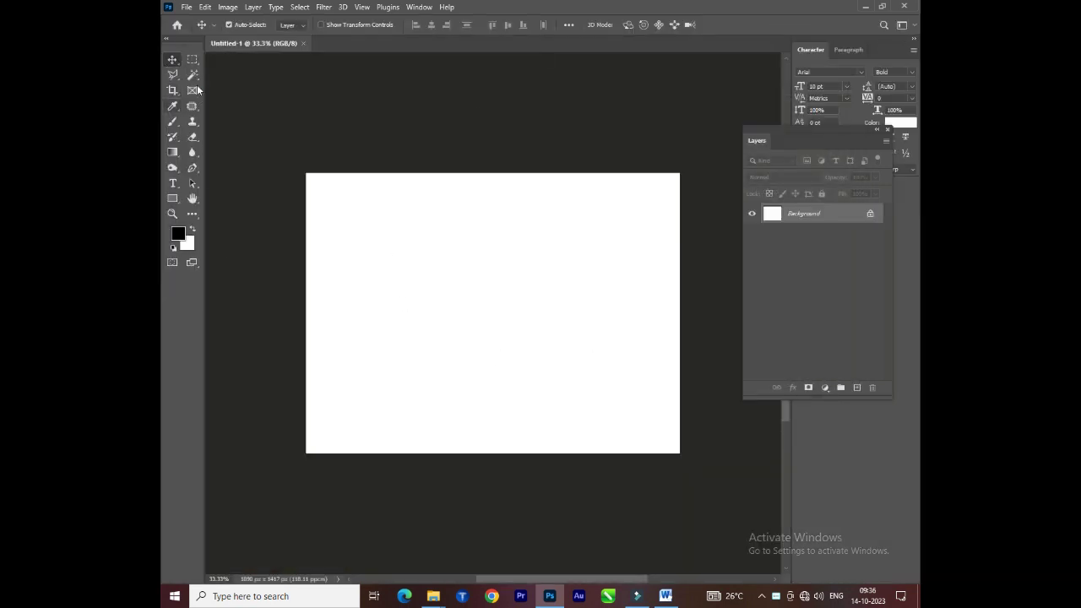
Step: Fill a thin tall column with black on a new layer, then deselect
{"action": "left_click", "coordinate": [192, 59]}
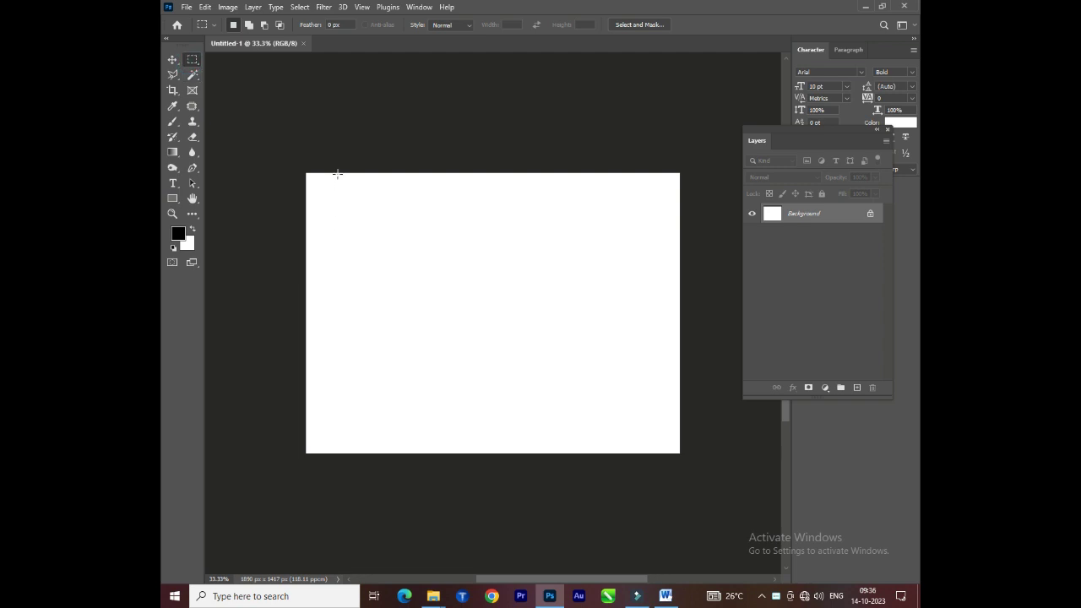
{"action": "left_click_drag", "start_coordinate": [337, 173], "coordinate": [339, 454]}
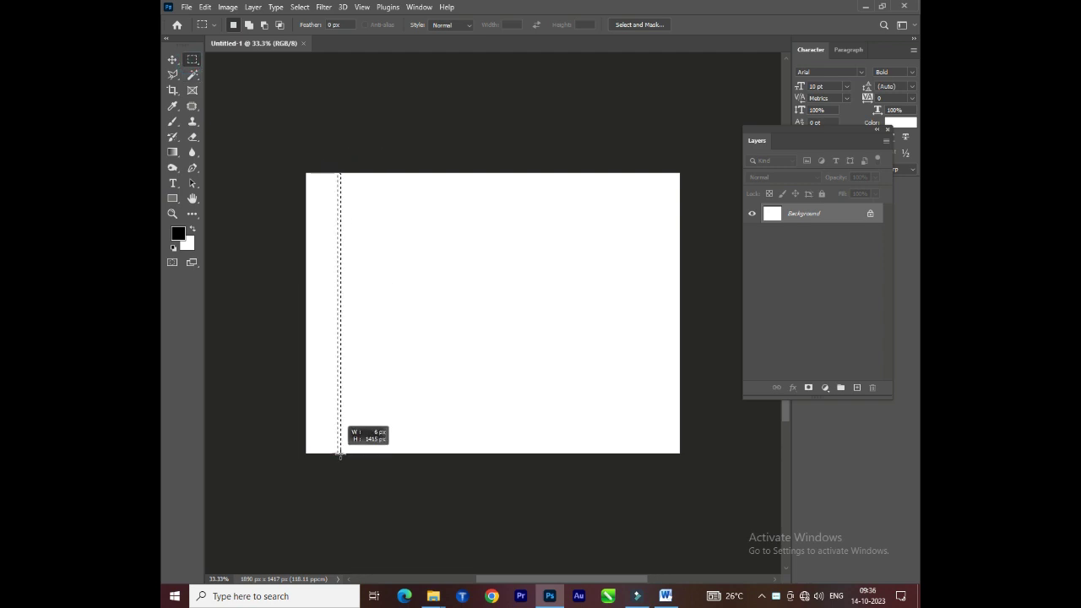
{"action": "left_click_drag", "start_coordinate": [338, 454], "coordinate": [339, 454]}
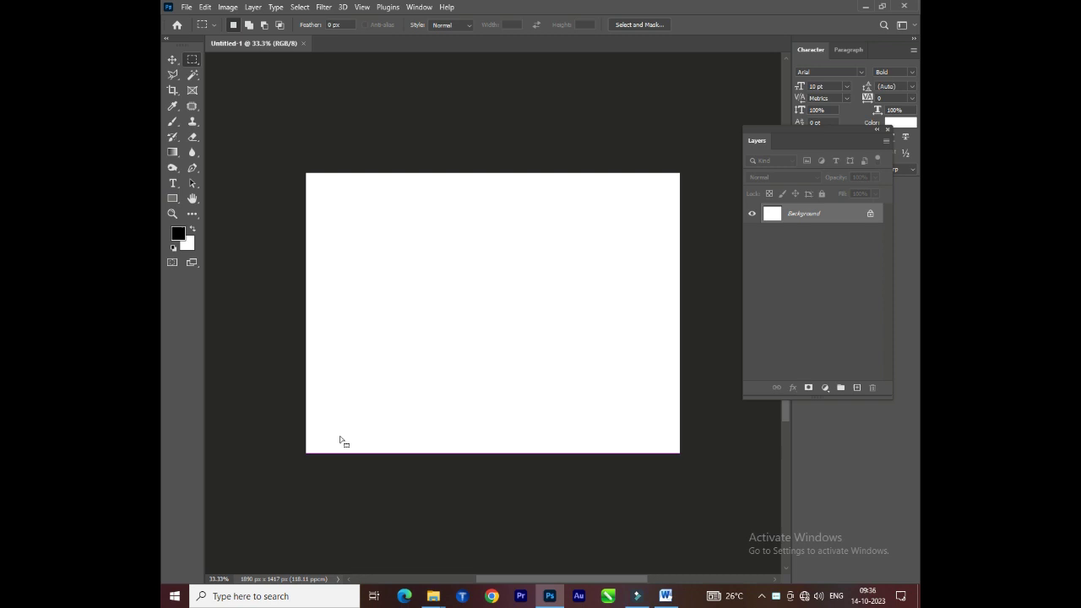
{"action": "left_click", "coordinate": [856, 387]}
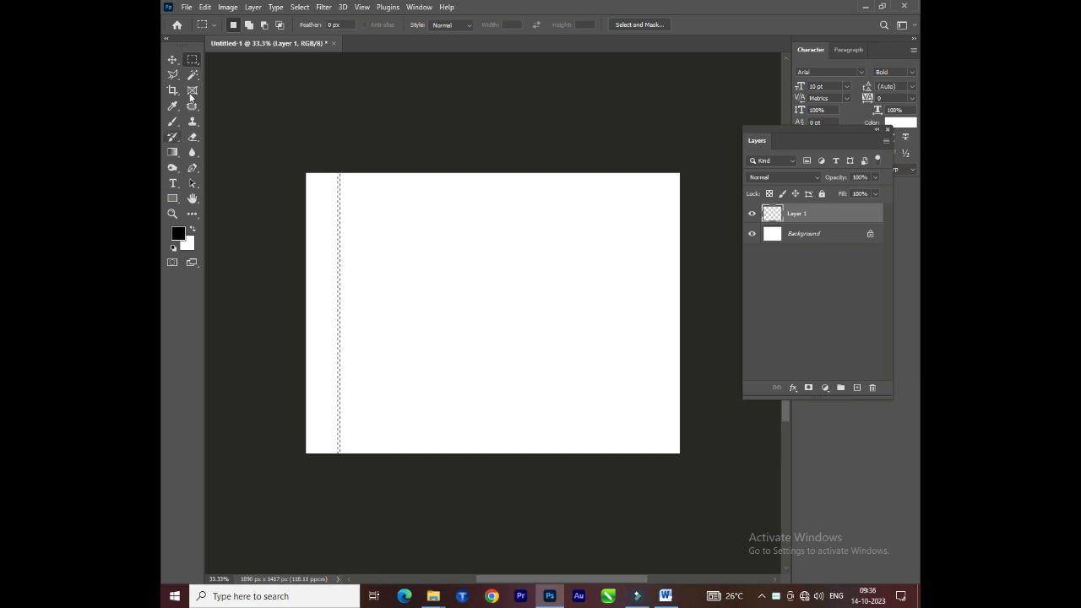
{"action": "left_click", "coordinate": [174, 60]}
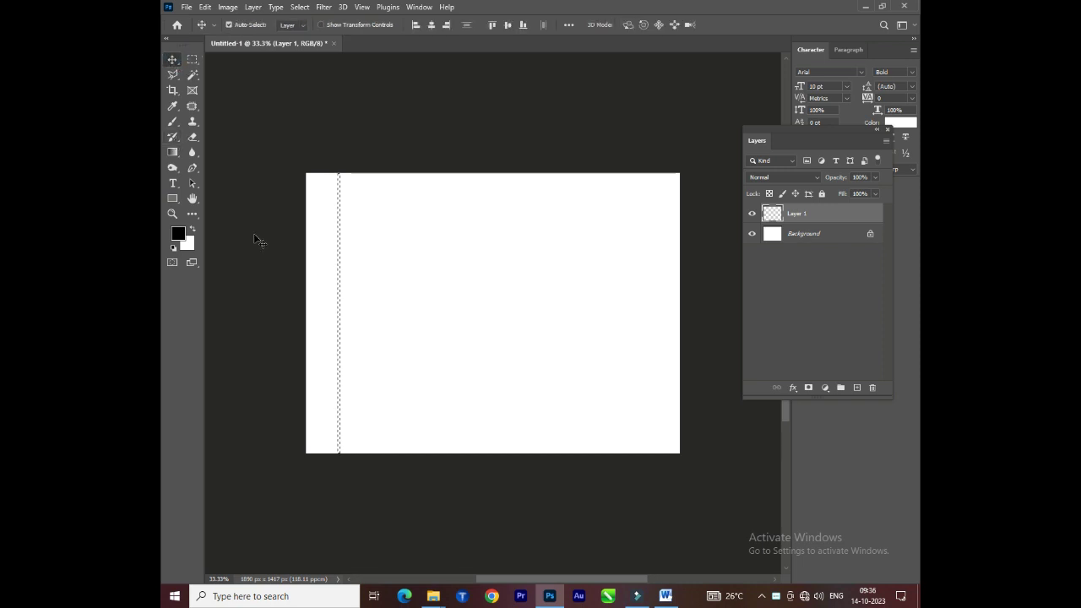
{"action": "key", "text": "alt+BackSpace"}
{"action": "key", "text": "ctrl+d"}
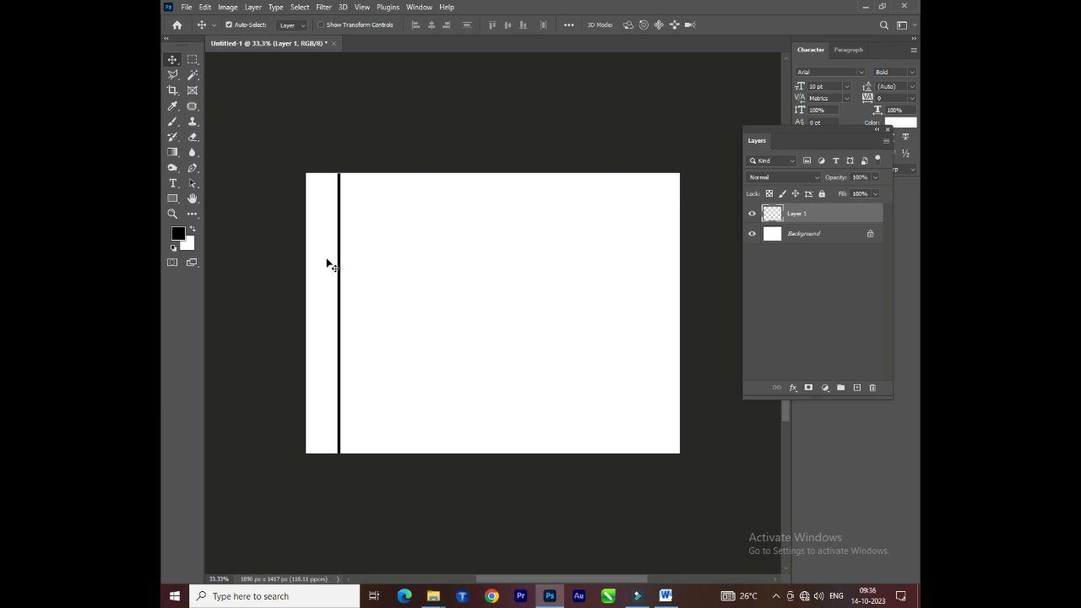
Step: Stretch the black line to the canvas bottom and nudge it to the left edge
{"action": "left_click", "coordinate": [193, 60]}
{"action": "mouse_move", "coordinate": [375, 145]}
{"action": "left_mouse_down"}
{"action": "mouse_move", "coordinate": [340, 493]}
{"action": "mouse_move", "coordinate": [340, 484]}
{"action": "left_mouse_up"}
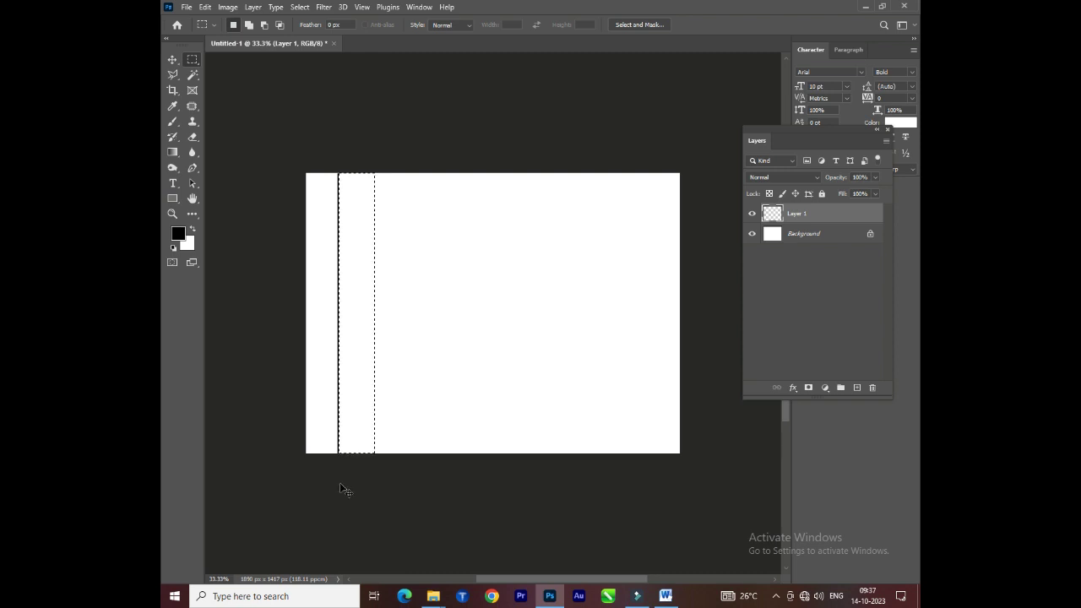
{"action": "key", "text": "ctrl+d"}
{"action": "key", "text": "ctrl+t"}
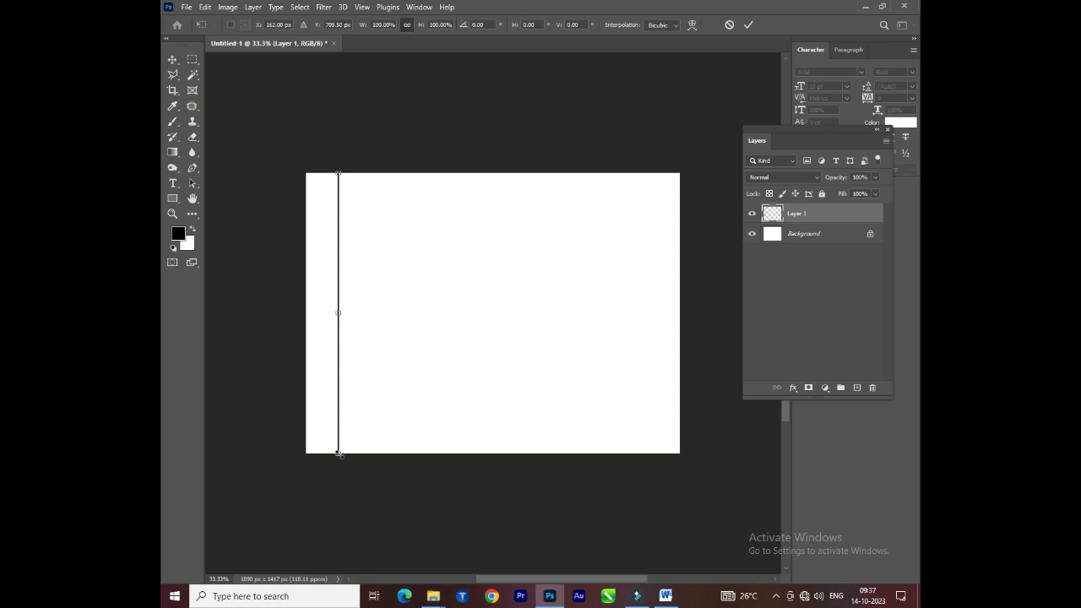
{"action": "left_click_drag", "start_coordinate": [338, 456], "coordinate": [338, 464]}
{"action": "key", "text": "Return"}
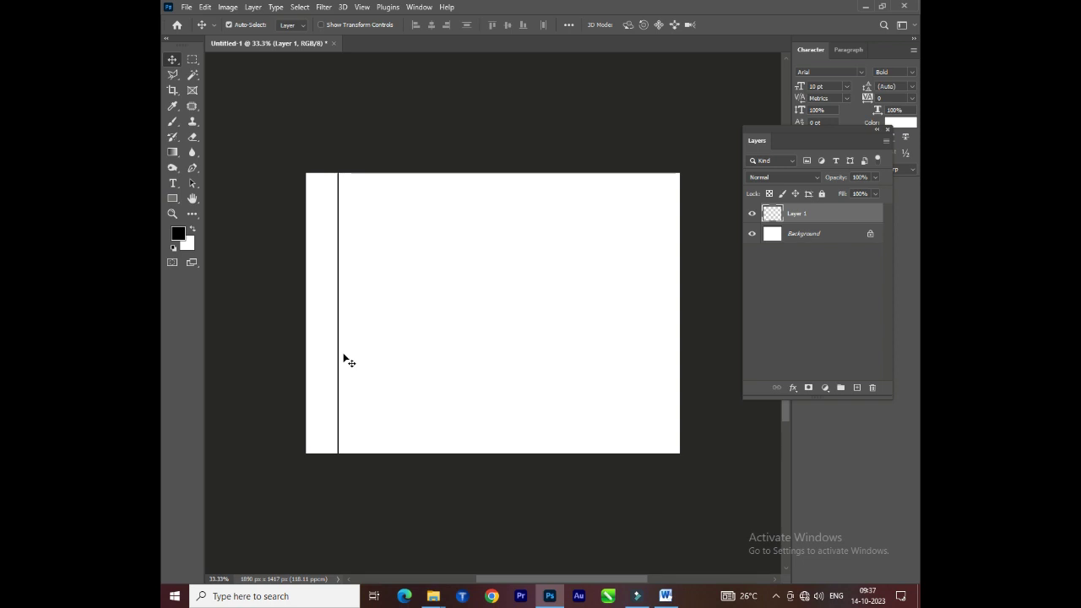
{"action": "key", "text": "shift+Left"}
{"action": "key", "text": "shift+Left"}
{"action": "key", "text": "shift+Left"}
{"action": "key", "text": "shift+Left"}
{"action": "key", "text": "shift+Left"}
{"action": "key", "text": "shift+Left"}
{"action": "key", "text": "shift+Left"}
{"action": "key", "text": "shift+Left"}
{"action": "key", "text": "shift+Left"}
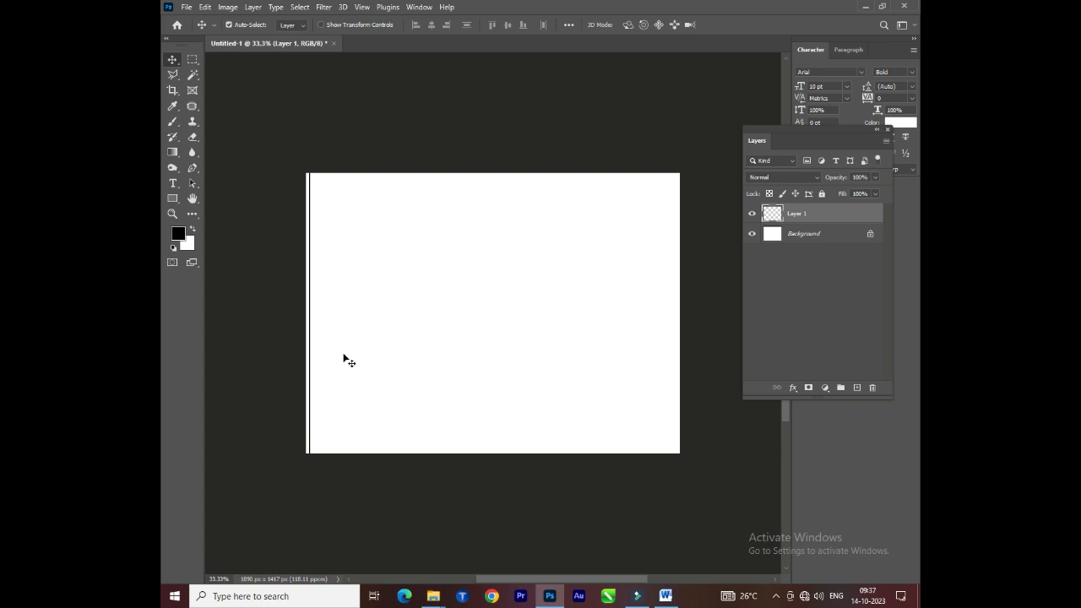
Step: Duplicate the line fourteen times, shifting each copy right, for fifteen parallel stripes
{"action": "key", "text": "ctrl+j"}
{"action": "key", "text": "shift+Right"}
{"action": "key", "text": "shift+Right"}
{"action": "key", "text": "ctrl+j"}
{"action": "key", "text": "shift+Right"}
{"action": "key", "text": "shift+Right"}
{"action": "key", "text": "ctrl+j"}
{"action": "key", "text": "shift+Right"}
{"action": "key", "text": "shift+Right"}
{"action": "key", "text": "ctrl+j"}
{"action": "key", "text": "shift+Right"}
{"action": "key", "text": "shift+Right"}
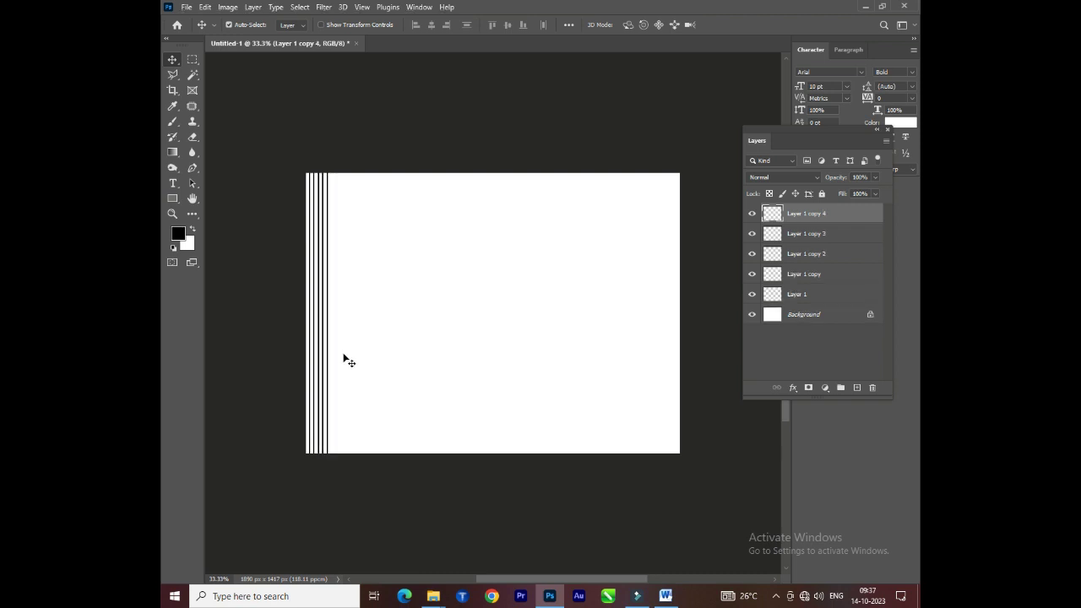
{"action": "key", "text": "ctrl+j"}
{"action": "key", "text": "shift+Right"}
{"action": "key", "text": "shift+Right"}
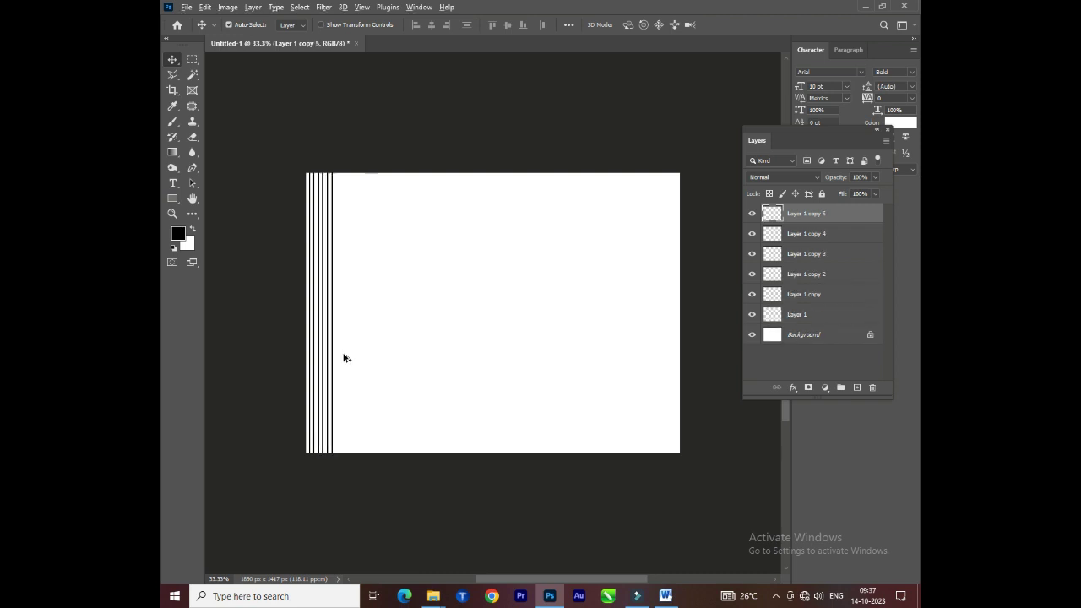
{"action": "key", "text": "ctrl+j"}
{"action": "key", "text": "shift+Right"}
{"action": "key", "text": "shift+Right"}
{"action": "key", "text": "ctrl+j"}
{"action": "key", "text": "shift+Right"}
{"action": "key", "text": "shift+Right"}
{"action": "key", "text": "ctrl+j"}
{"action": "key", "text": "shift+Right"}
{"action": "key", "text": "shift+Right"}
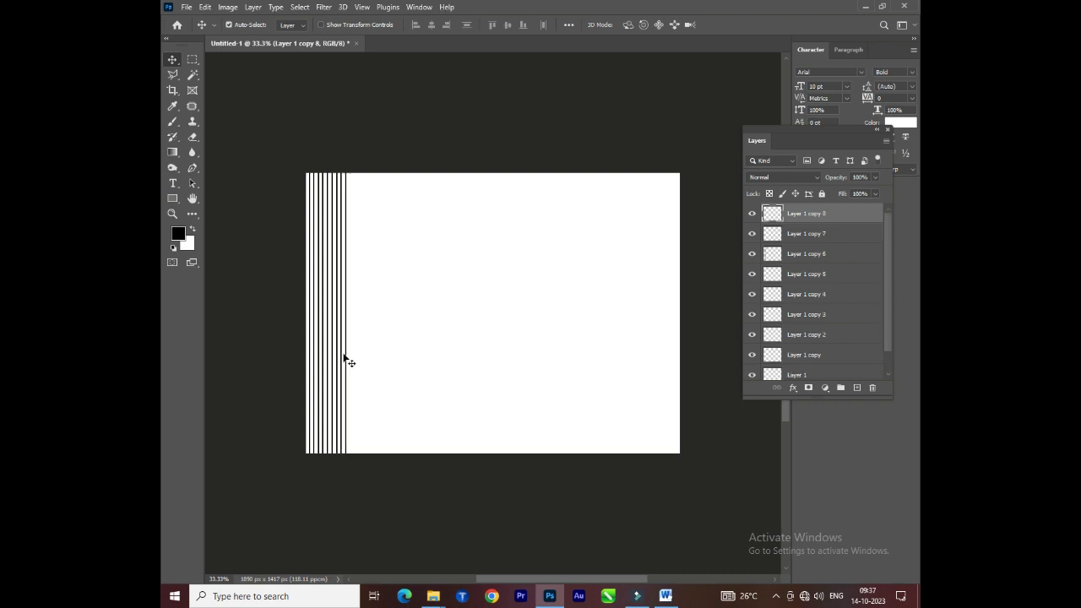
{"action": "key", "text": "ctrl+j"}
{"action": "key", "text": "shift+Right"}
{"action": "key", "text": "shift+Right"}
{"action": "key", "text": "ctrl+j"}
{"action": "key", "text": "shift+Right"}
{"action": "key", "text": "shift+Right"}
{"action": "key", "text": "ctrl+j"}
{"action": "key", "text": "shift+Right"}
{"action": "key", "text": "shift+Right"}
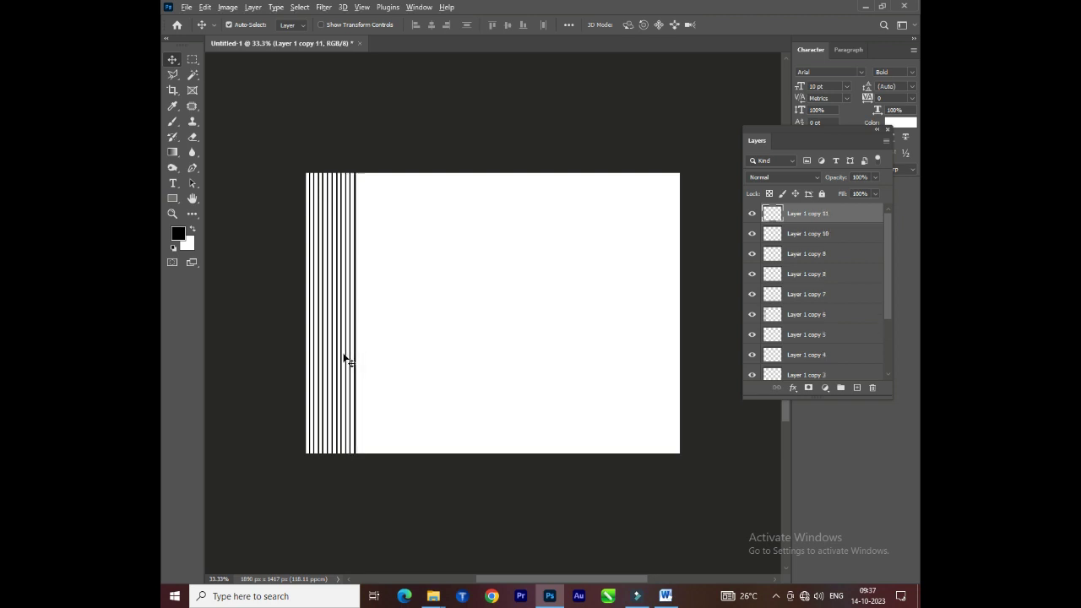
{"action": "key", "text": "ctrl+j"}
{"action": "key", "text": "shift+Right"}
{"action": "key", "text": "shift+Right"}
{"action": "key", "text": "ctrl+j"}
{"action": "key", "text": "shift+Right"}
{"action": "key", "text": "shift+Right"}
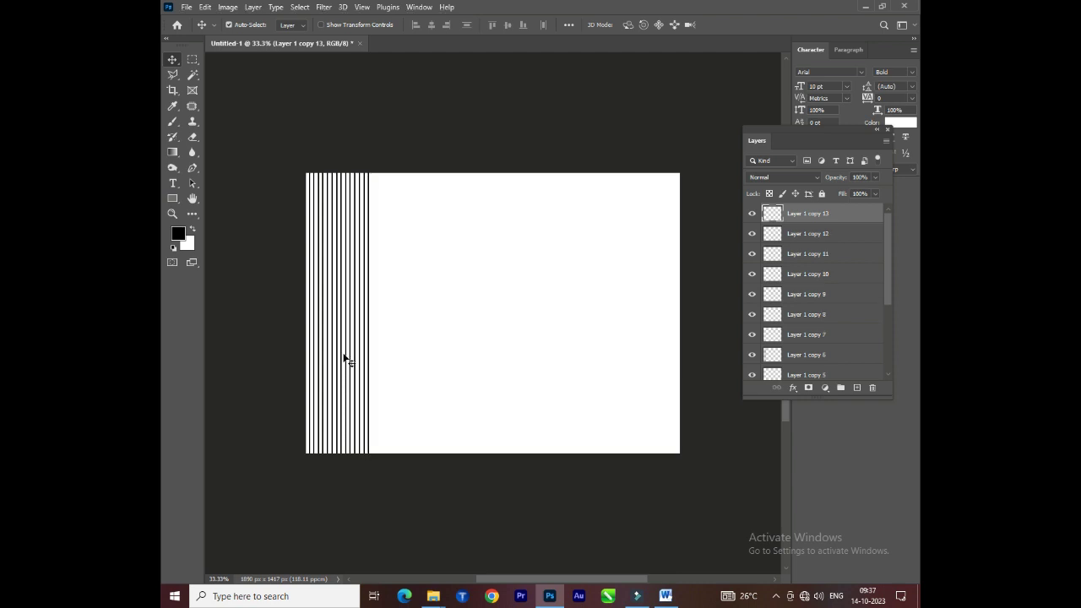
{"action": "key", "text": "ctrl+j"}
{"action": "key", "text": "shift+Right"}
{"action": "key", "text": "shift+Right"}
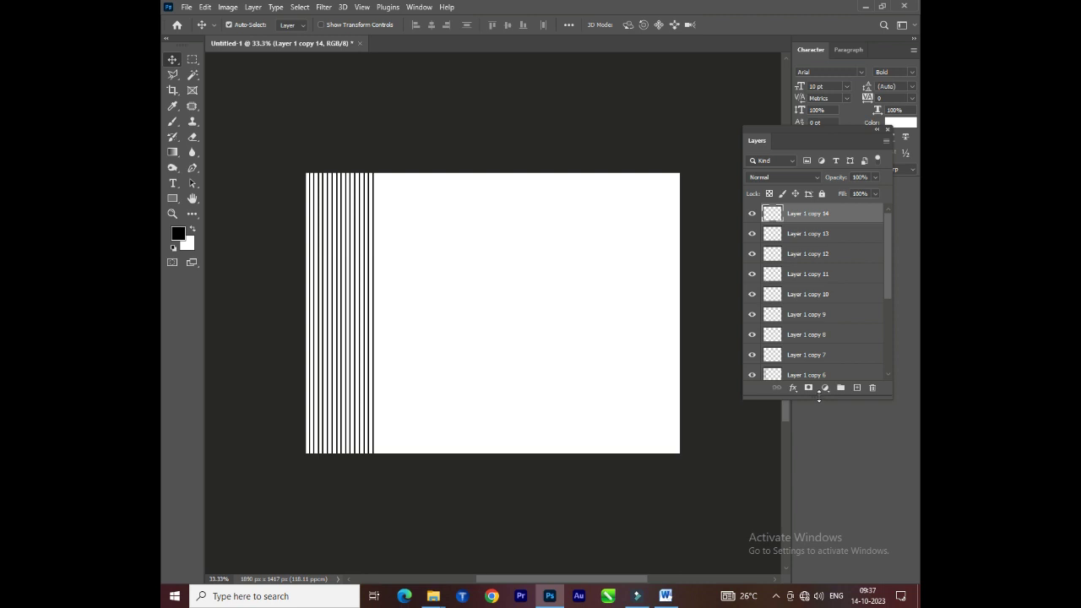
Step: Enlarge the Layers panel and select all fifteen line layers
{"action": "left_click_drag", "start_coordinate": [819, 397], "coordinate": [815, 505]}
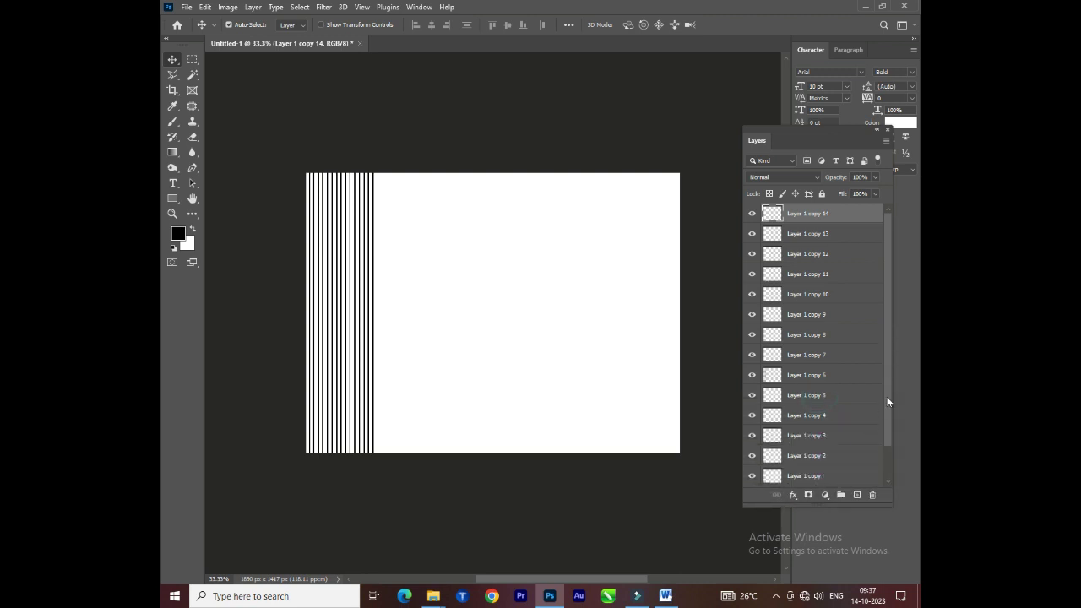
{"action": "left_click_drag", "start_coordinate": [888, 402], "coordinate": [885, 445]}
{"action": "left_click", "coordinate": [807, 457], "text": "shift"}
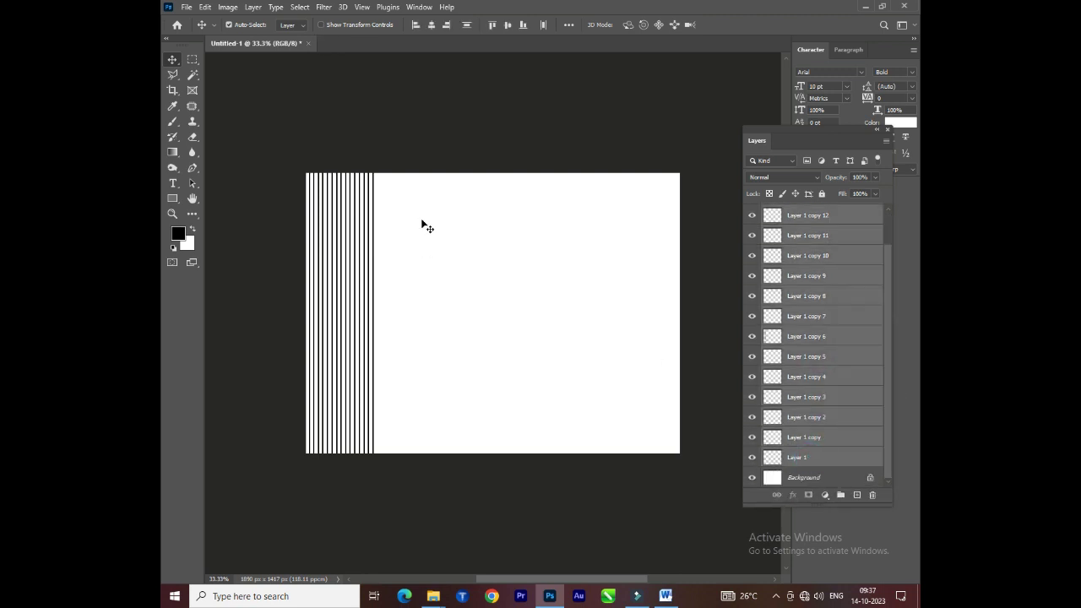
{"action": "left_click", "coordinate": [252, 7]}
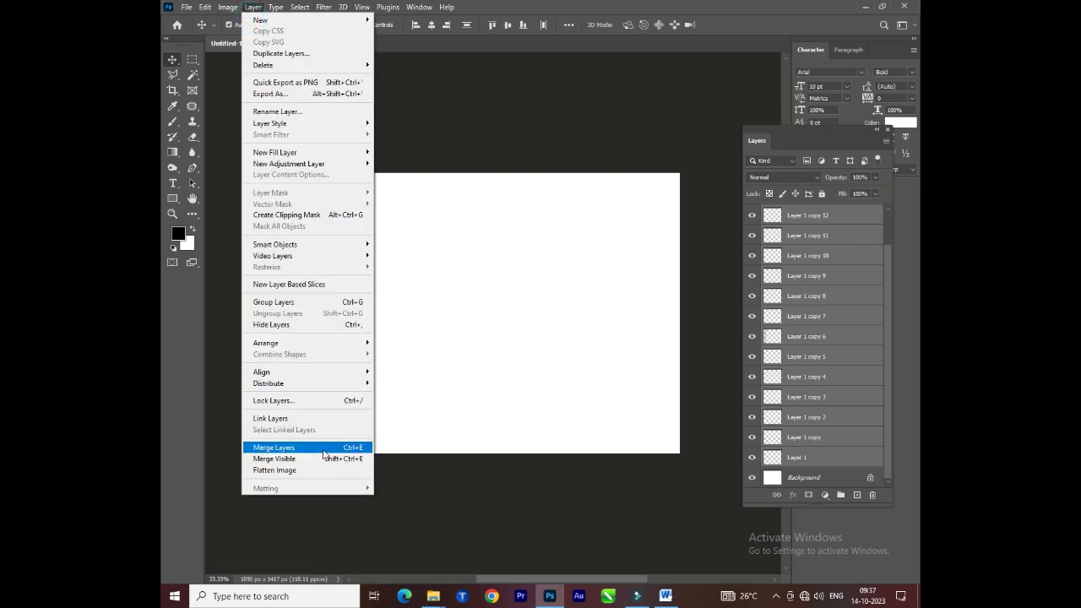
Step: Merge the line layers into one band and duplicate it rightward until stripes span the canvas
{"action": "left_click", "coordinate": [325, 448]}
{"action": "key", "text": "ctrl+j"}
{"action": "key", "text": "shift+Right"}
{"action": "key", "text": "shift+Right"}
{"action": "key", "text": "shift+Right"}
{"action": "key", "text": "shift+Right"}
{"action": "key", "text": "shift+Right"}
{"action": "key", "text": "shift+Right"}
{"action": "key", "text": "shift+Right"}
{"action": "key", "text": "shift+Right"}
{"action": "key", "text": "shift+Right"}
{"action": "key", "text": "shift+Right"}
{"action": "key", "text": "shift+Right"}
{"action": "key", "text": "shift+Right"}
{"action": "key", "text": "shift+Right"}
{"action": "key", "text": "shift+Right"}
{"action": "key", "text": "shift+Right"}
{"action": "key", "text": "shift+Right"}
{"action": "key", "text": "shift+Right"}
{"action": "key", "text": "shift+Right"}
{"action": "key", "text": "ctrl+j"}
{"action": "key", "text": "shift+Right"}
{"action": "key", "text": "shift+Right"}
{"action": "key", "text": "shift+Right"}
{"action": "key", "text": "shift+Right"}
{"action": "key", "text": "shift+Right"}
{"action": "key", "text": "shift+Right"}
{"action": "key", "text": "shift+Right"}
{"action": "key", "text": "shift+Right"}
{"action": "key", "text": "shift+Right"}
{"action": "key", "text": "shift+Right"}
{"action": "key", "text": "shift+Right"}
{"action": "key", "text": "shift+Right"}
{"action": "key", "text": "shift+Right"}
{"action": "key", "text": "shift+Right"}
{"action": "key", "text": "shift+Right"}
{"action": "key", "text": "shift+Right"}
{"action": "key", "text": "shift+Right"}
{"action": "key", "text": "ctrl+j"}
{"action": "key", "text": "shift+Right"}
{"action": "key", "text": "shift+Right"}
{"action": "key", "text": "shift+Right"}
{"action": "key", "text": "shift+Right"}
{"action": "key", "text": "shift+Right"}
{"action": "key", "text": "shift+Right"}
{"action": "key", "text": "shift+Right"}
{"action": "key", "text": "shift+Right"}
{"action": "key", "text": "shift+Right"}
{"action": "key", "text": "shift+Right"}
{"action": "key", "text": "shift+Right"}
{"action": "key", "text": "shift+Right"}
{"action": "key", "text": "shift+Right"}
{"action": "key", "text": "shift+Right"}
{"action": "key", "text": "shift+Right"}
{"action": "key", "text": "shift+Right"}
{"action": "key", "text": "ctrl+j"}
{"action": "key", "text": "shift+Right"}
{"action": "key", "text": "shift+Right"}
{"action": "key", "text": "shift+Right"}
{"action": "key", "text": "shift+Right"}
{"action": "key", "text": "shift+Right"}
{"action": "key", "text": "shift+Right"}
{"action": "key", "text": "shift+Right"}
{"action": "key", "text": "shift+Right"}
{"action": "key", "text": "shift+Right"}
{"action": "key", "text": "shift+Right"}
{"action": "key", "text": "shift+Right"}
{"action": "key", "text": "shift+Right"}
{"action": "key", "text": "shift+Right"}
{"action": "key", "text": "shift+Right"}
{"action": "key", "text": "shift+Right"}
{"action": "key", "text": "shift+Right"}
{"action": "key", "text": "shift+Right"}
{"action": "key", "text": "shift+Right"}
{"action": "key", "text": "shift+Right"}
{"action": "key", "text": "shift+Right"}
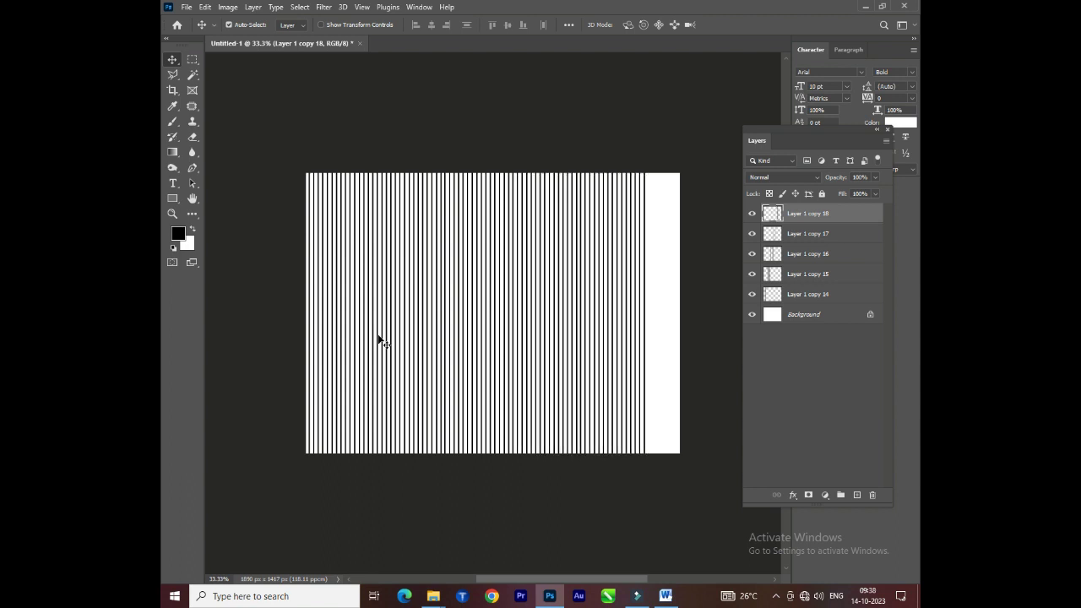
{"action": "key", "text": "ctrl+j"}
{"action": "key", "text": "shift+Right"}
{"action": "key", "text": "shift+Right"}
{"action": "key", "text": "shift+Right"}
{"action": "key", "text": "shift+Right"}
{"action": "key", "text": "shift+Right"}
{"action": "key", "text": "shift+Right"}
{"action": "key", "text": "shift+Right"}
{"action": "key", "text": "shift+Right"}
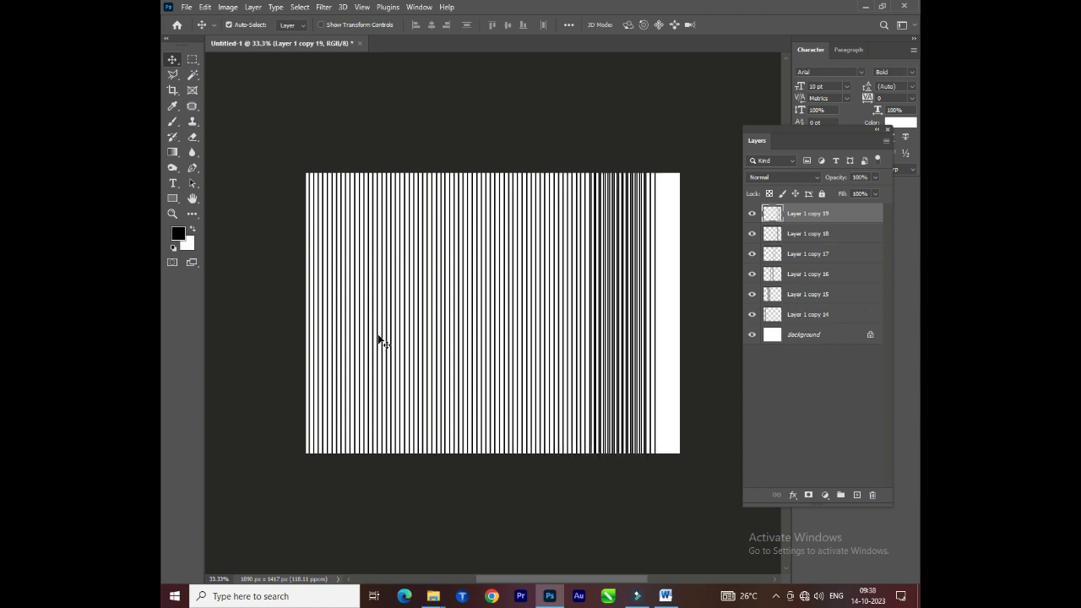
{"action": "key", "text": "shift+Right"}
{"action": "key", "text": "shift+Right"}
{"action": "key", "text": "shift+Right"}
{"action": "key", "text": "shift+Right"}
{"action": "key", "text": "shift+Right"}
{"action": "key", "text": "shift+Right"}
{"action": "key", "text": "shift+Right"}
{"action": "key", "text": "shift+Right"}
{"action": "key", "text": "shift+Right"}
{"action": "key", "text": "shift+Right"}
{"action": "key", "text": "shift+Right"}
{"action": "key", "text": "shift+Right"}
{"action": "key", "text": "shift+Right"}
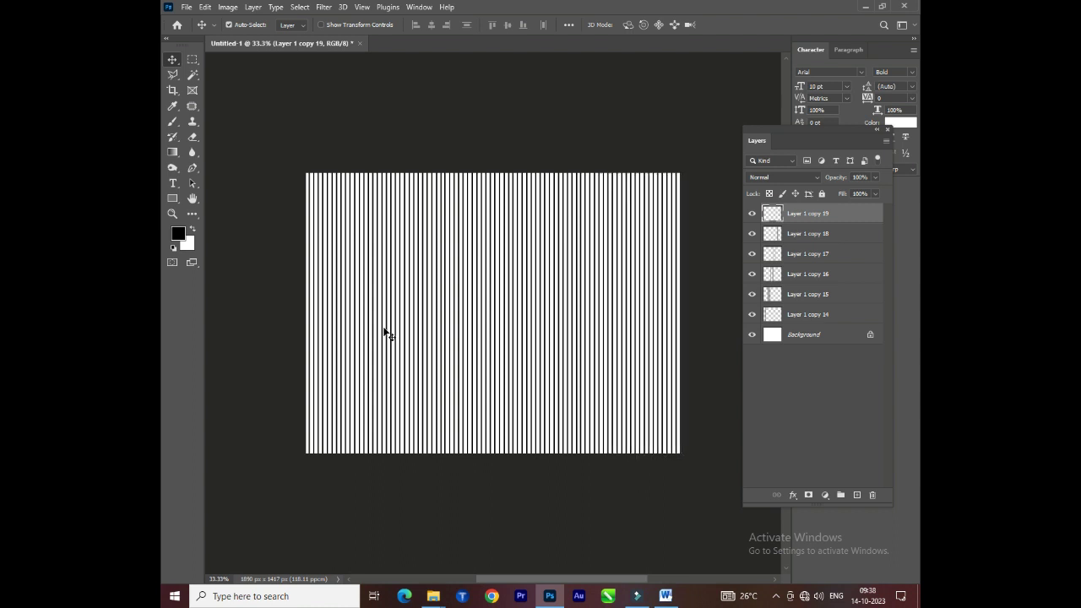
Step: Merge all stripe layers and pull the merged layer's right edge in to the last stripe
{"action": "left_click", "coordinate": [810, 316], "text": "shift"}
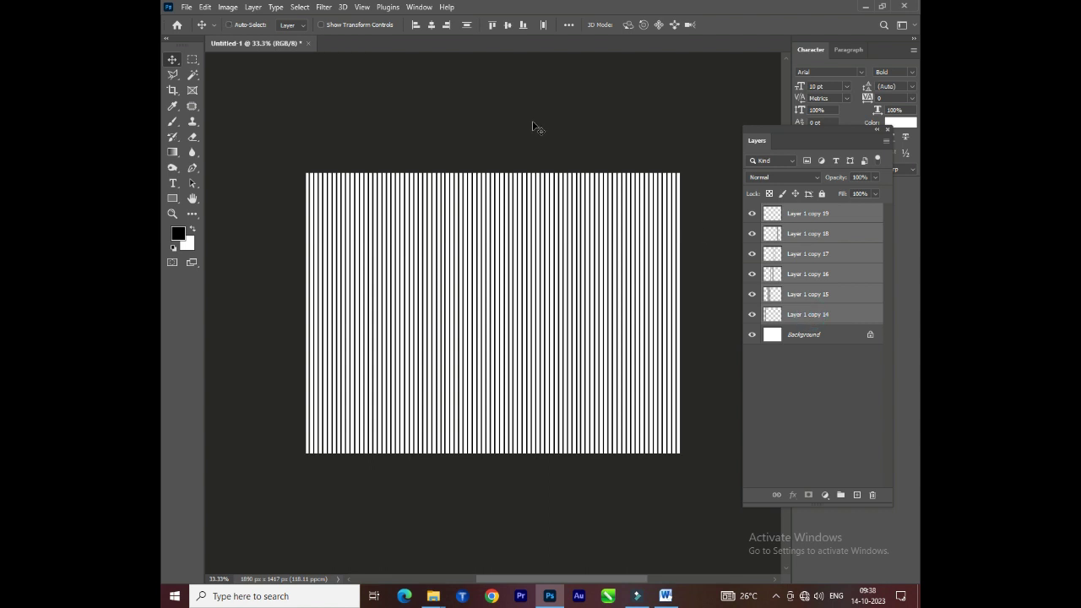
{"action": "key", "text": "ctrl+e"}
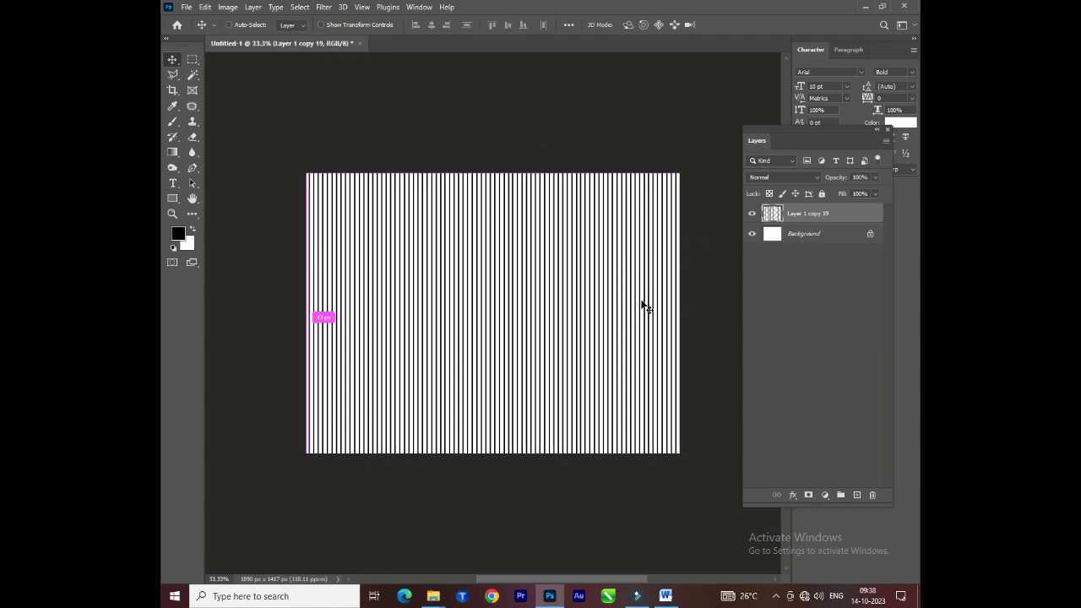
{"action": "key", "text": "ctrl+t"}
{"action": "left_click_drag", "start_coordinate": [716, 319], "coordinate": [683, 319]}
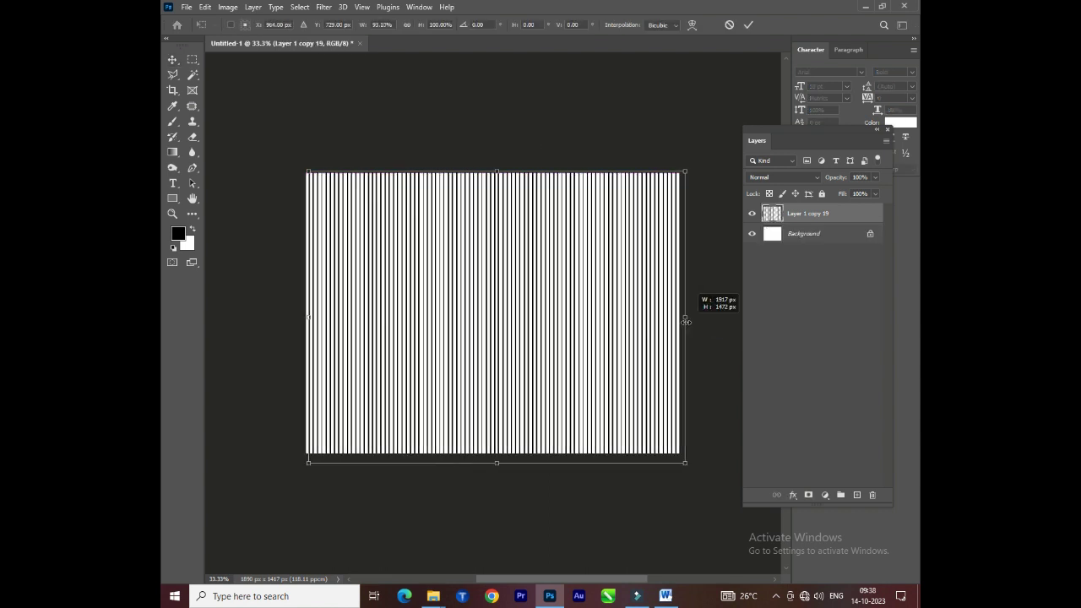
{"action": "key", "text": "Return"}
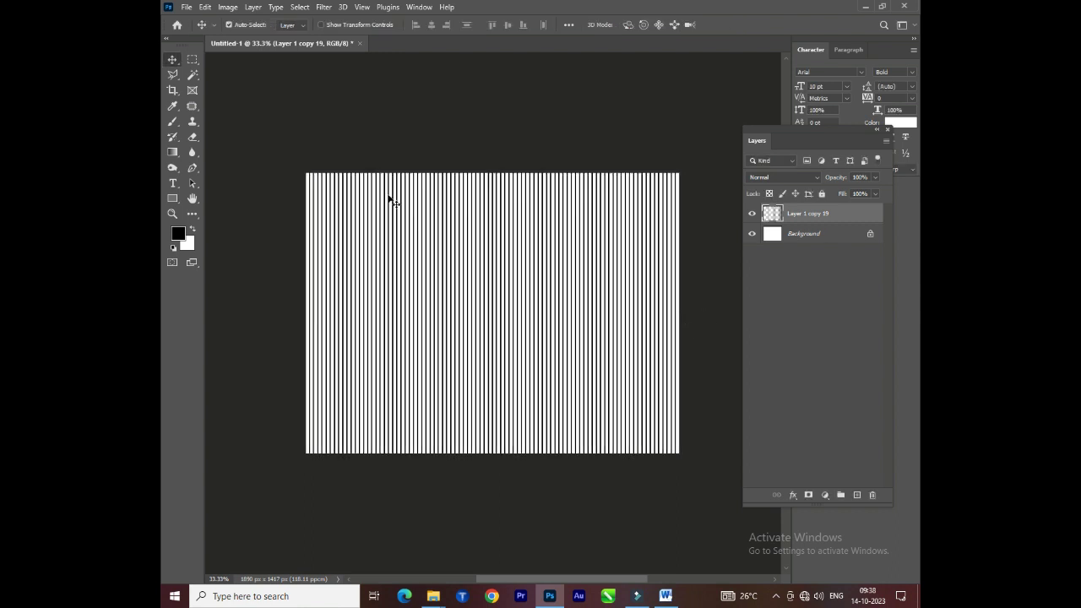
Step: Run Free Transform on the stripes layer again and commit it
{"action": "left_click", "coordinate": [205, 8]}
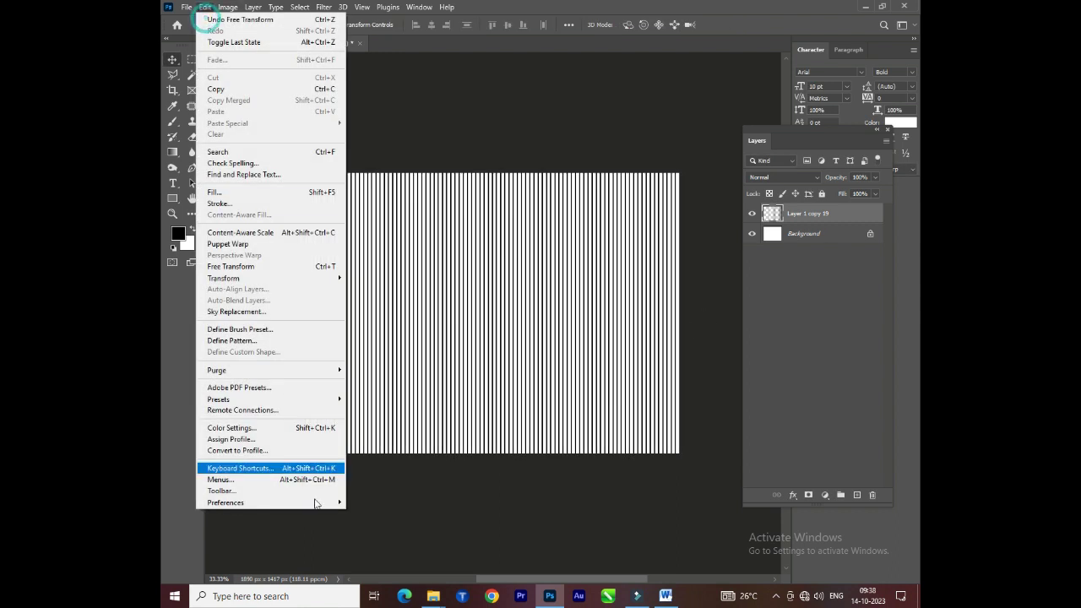
{"action": "left_click", "coordinate": [310, 267]}
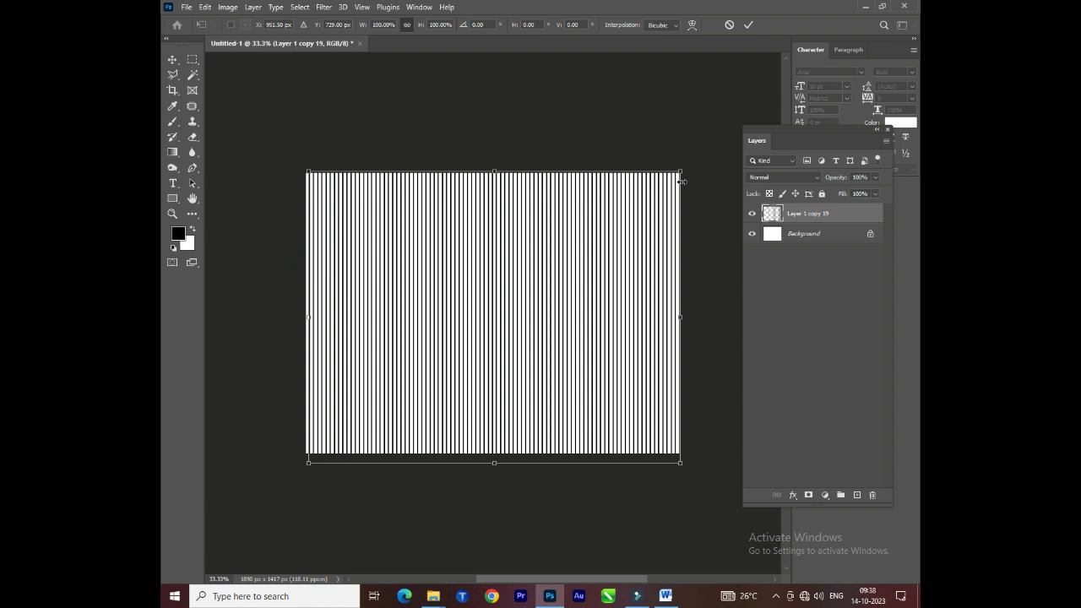
{"action": "key", "text": "Return"}
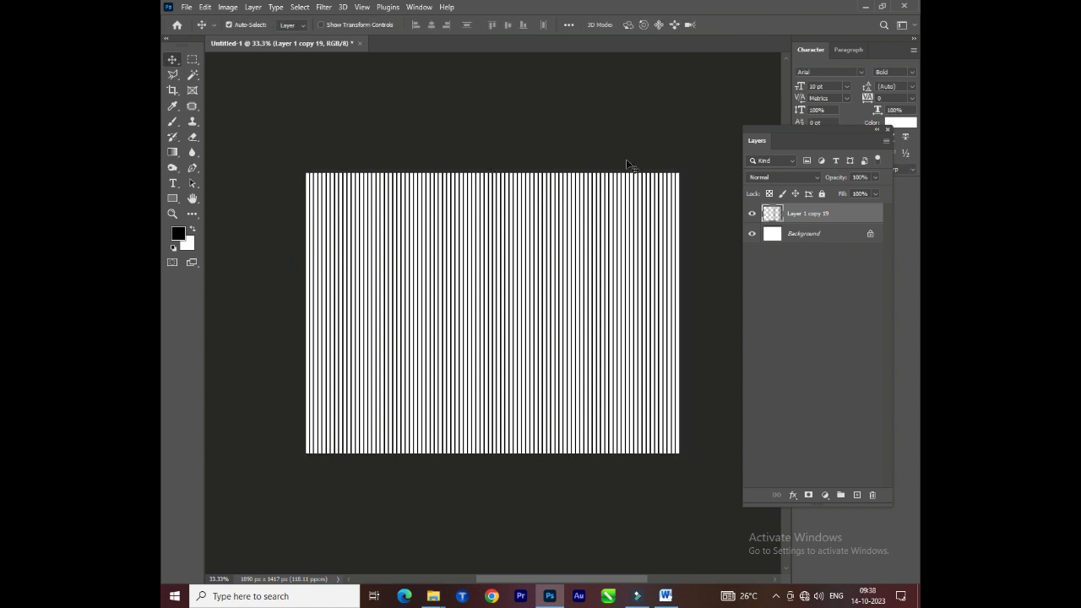
{"action": "left_click", "coordinate": [205, 8]}
Step: Define the stripes as 'Pattern 1' and hide the Layer 1 copy 19 stripes layer
{"action": "left_click", "coordinate": [259, 341]}
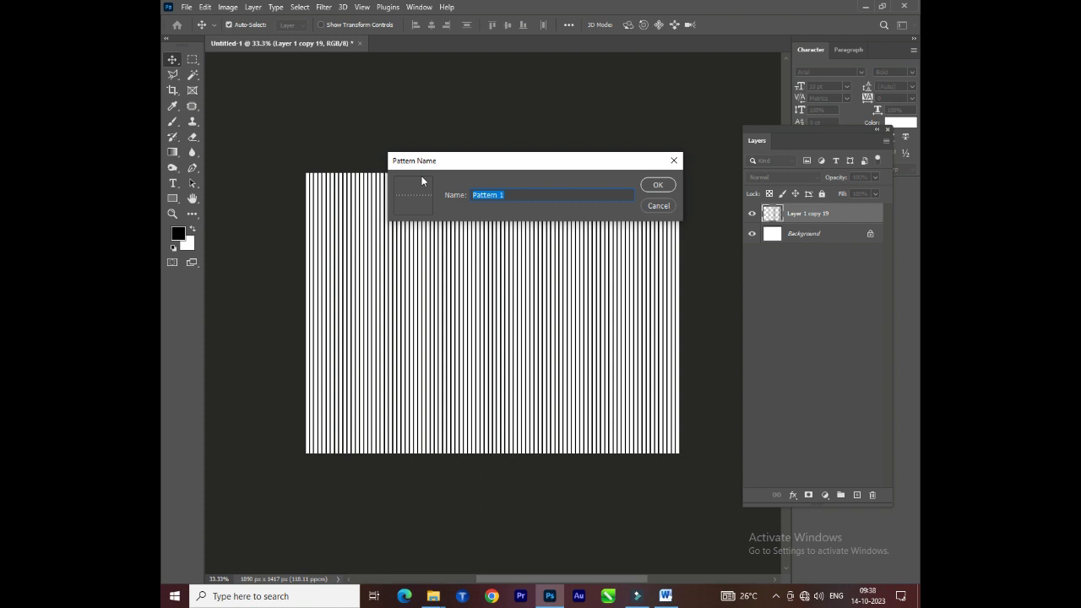
{"action": "left_click", "coordinate": [657, 185]}
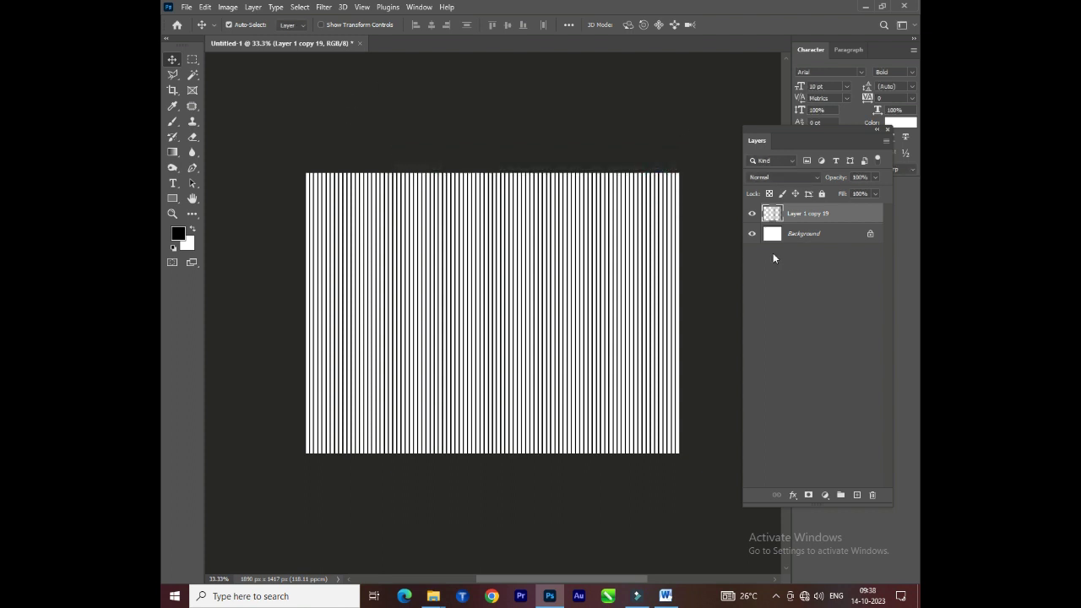
{"action": "left_click", "coordinate": [752, 214]}
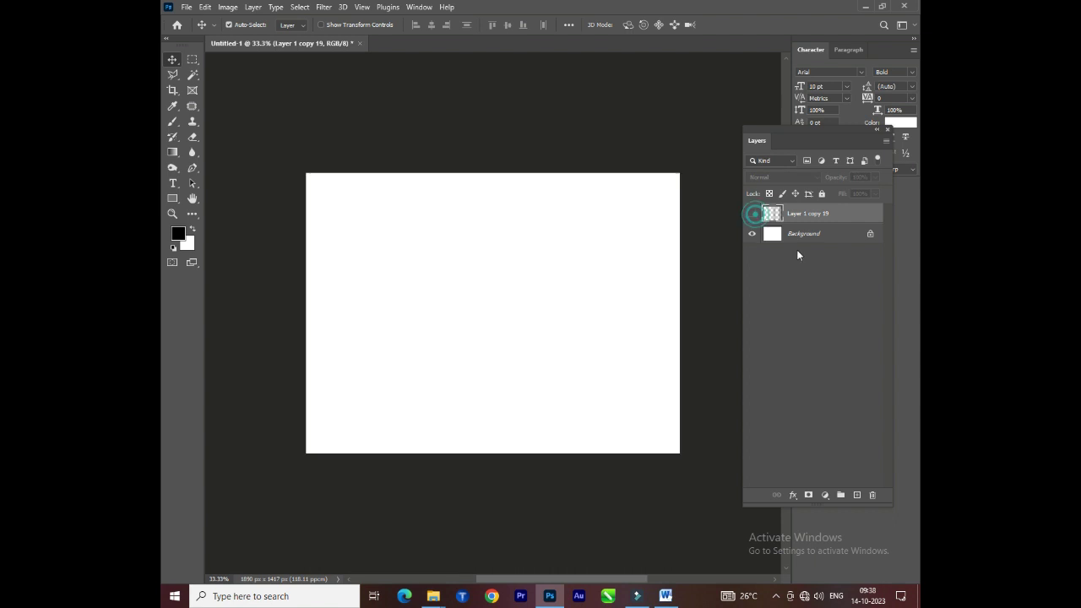
Step: Type a letter M on a new text layer in black #000000
{"action": "left_click", "coordinate": [172, 185]}
{"action": "left_click", "coordinate": [427, 300]}
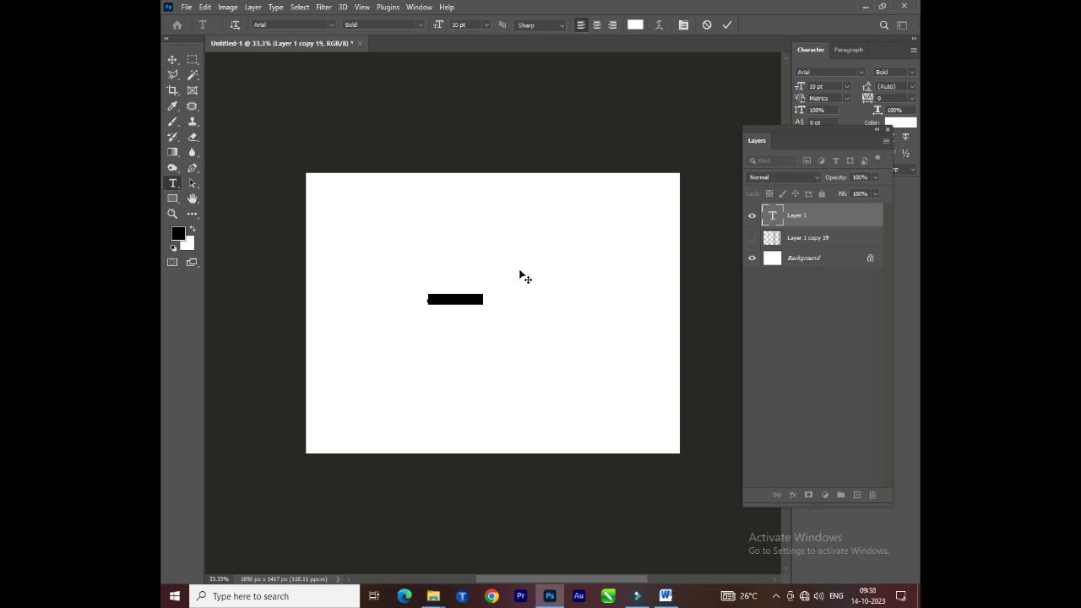
{"action": "key", "text": "BackSpace"}
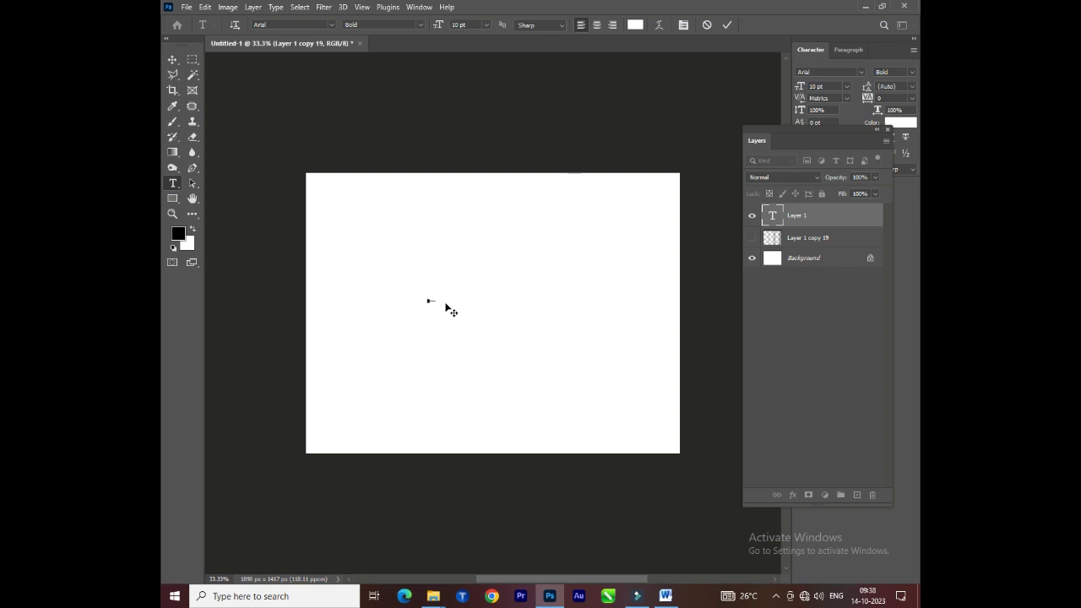
{"action": "type", "text": "H"}
{"action": "left_click", "coordinate": [635, 25]}
{"action": "type", "text": "000000"}
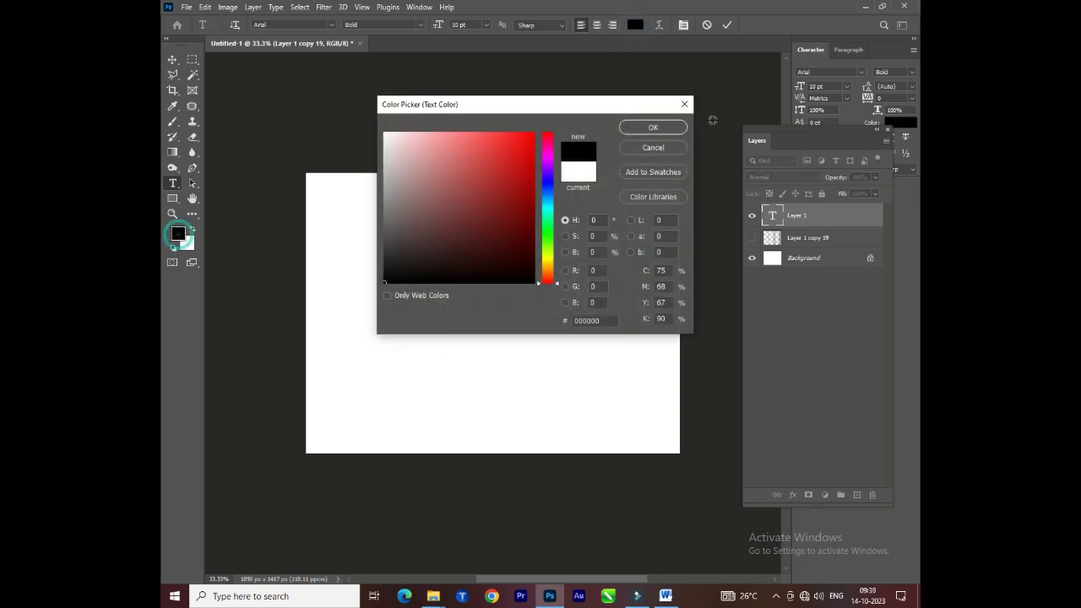
{"action": "left_click", "coordinate": [650, 127]}
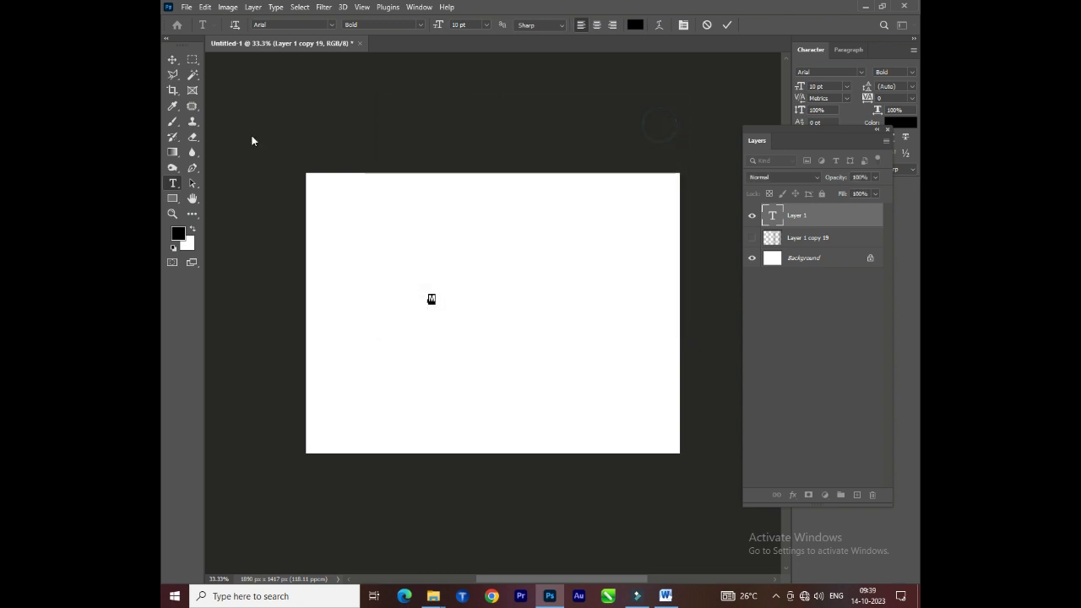
{"action": "left_click", "coordinate": [172, 61]}
Step: Set the M to 150 pt and move it down toward the canvas centre
{"action": "left_click", "coordinate": [173, 184]}
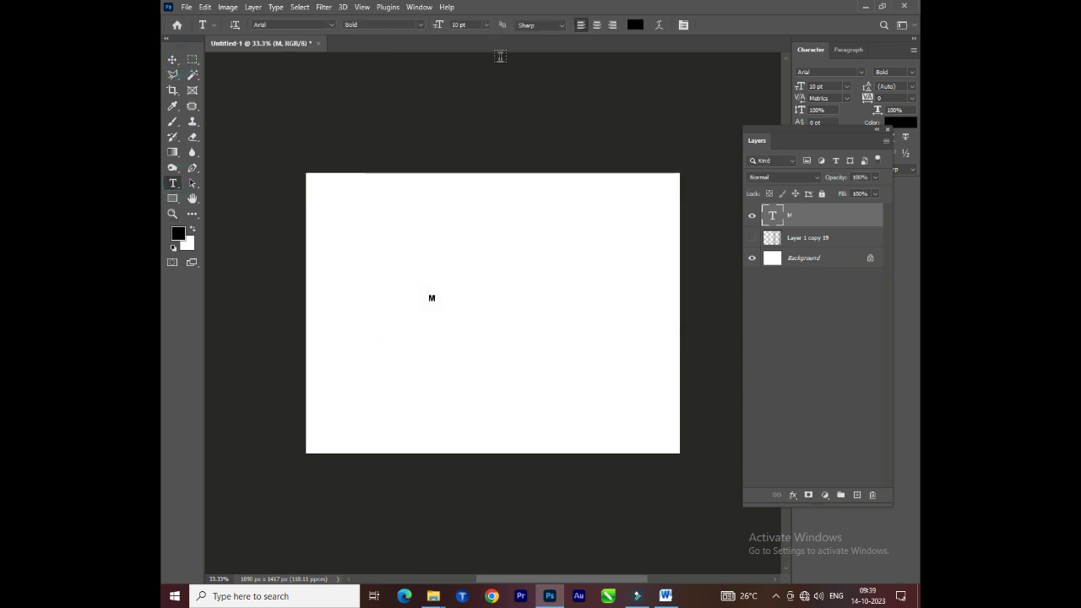
{"action": "left_click", "coordinate": [486, 24]}
{"action": "left_click", "coordinate": [471, 175]}
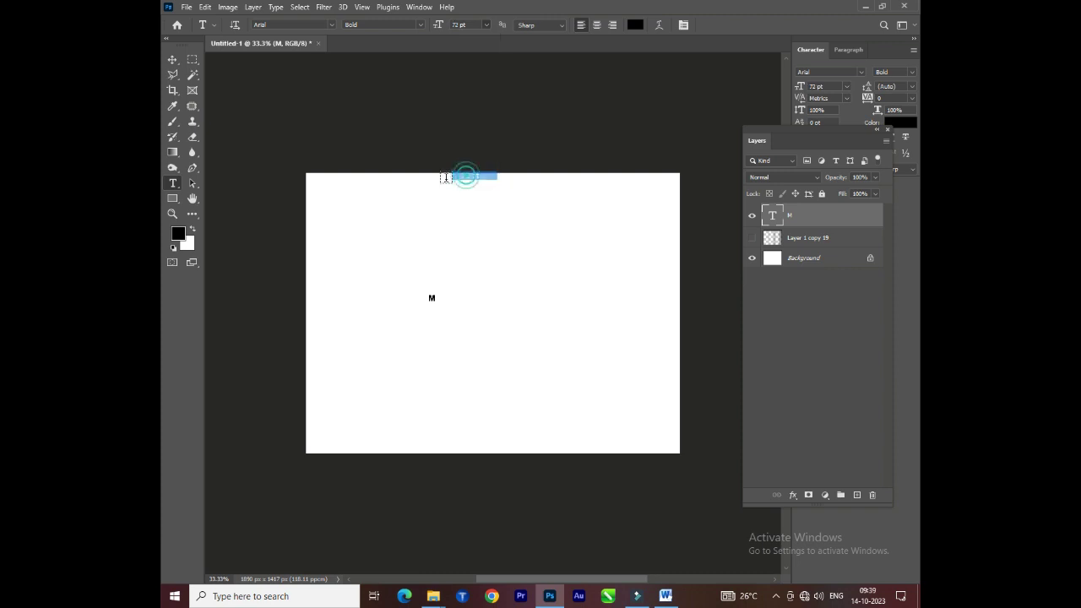
{"action": "left_click", "coordinate": [469, 25]}
{"action": "type", "text": "15"}
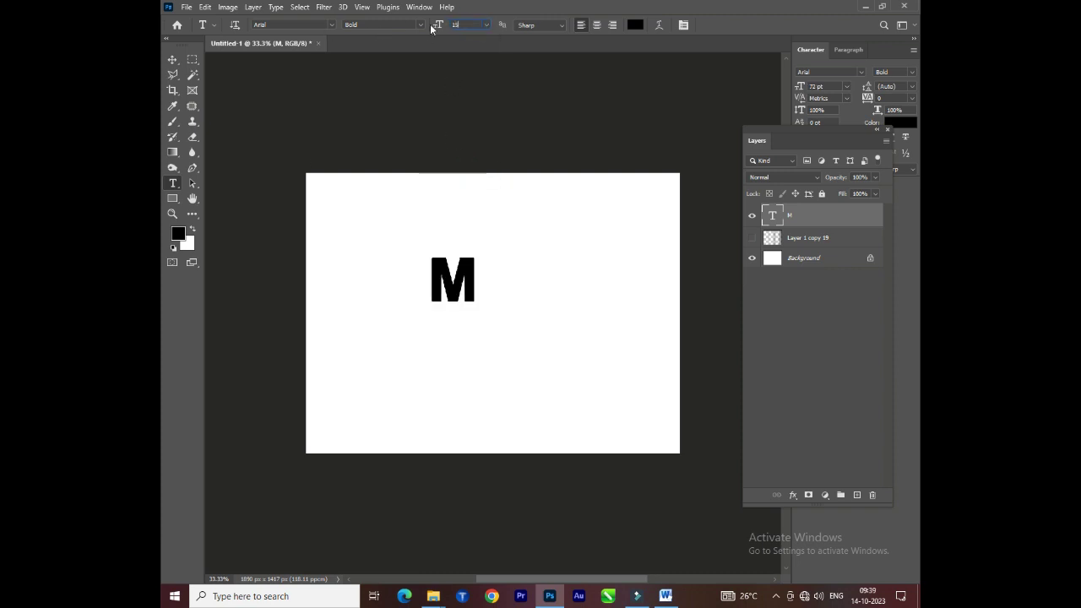
{"action": "type", "text": "0"}
{"action": "key", "text": "Return"}
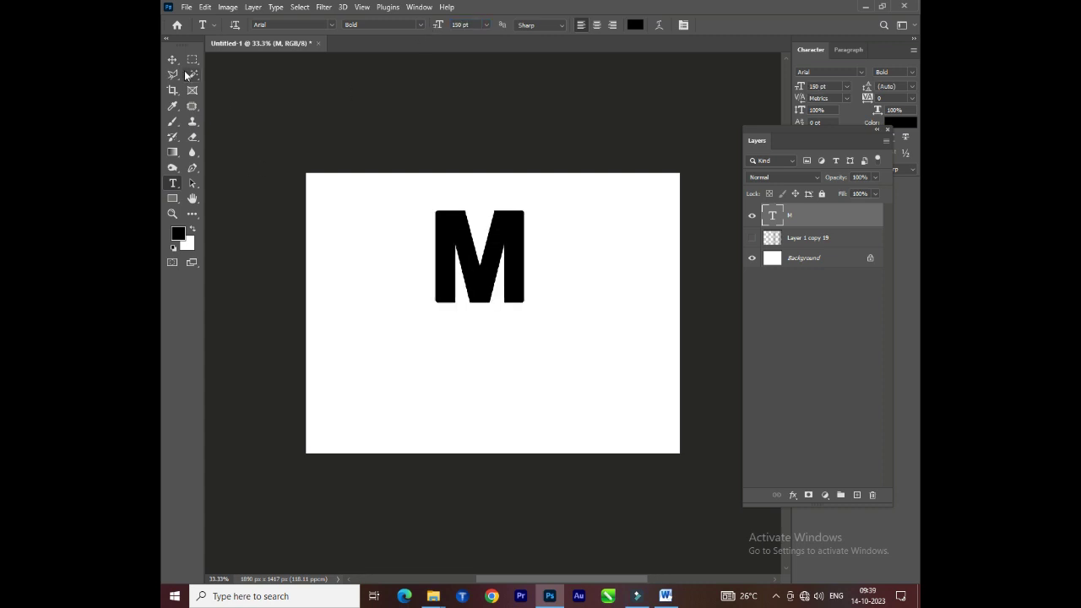
{"action": "left_click", "coordinate": [173, 59]}
{"action": "mouse_move", "coordinate": [512, 269]}
{"action": "left_mouse_down"}
{"action": "mouse_move", "coordinate": [514, 323]}
{"action": "mouse_move", "coordinate": [528, 319]}
{"action": "left_mouse_up"}
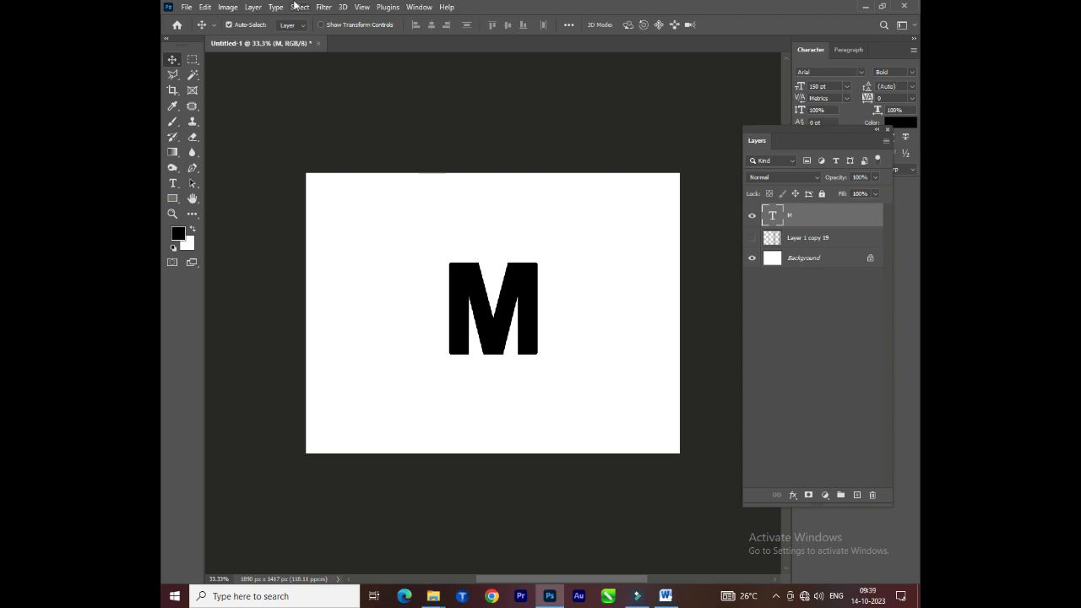
Step: Try a Surface Blur on the M as a smart object, then cancel it
{"action": "left_click", "coordinate": [322, 7]}
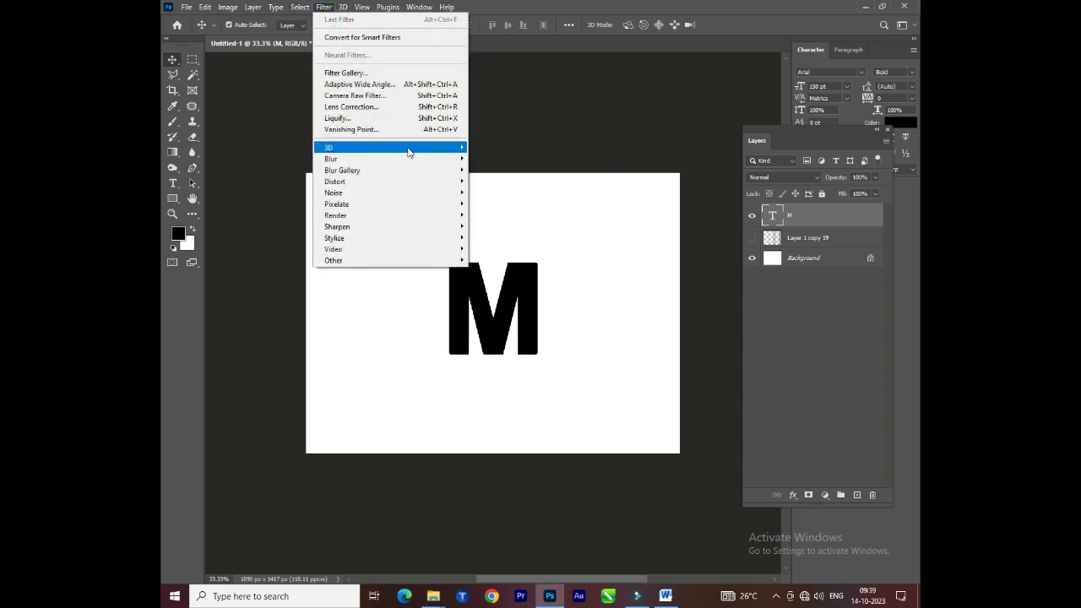
{"action": "left_click", "coordinate": [479, 270]}
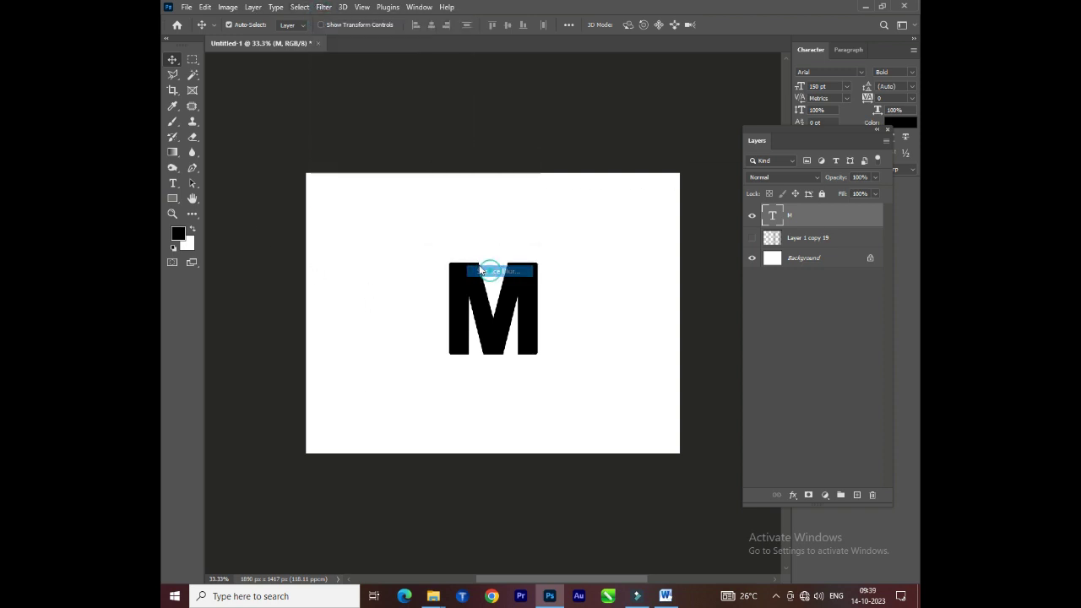
{"action": "left_click", "coordinate": [520, 223]}
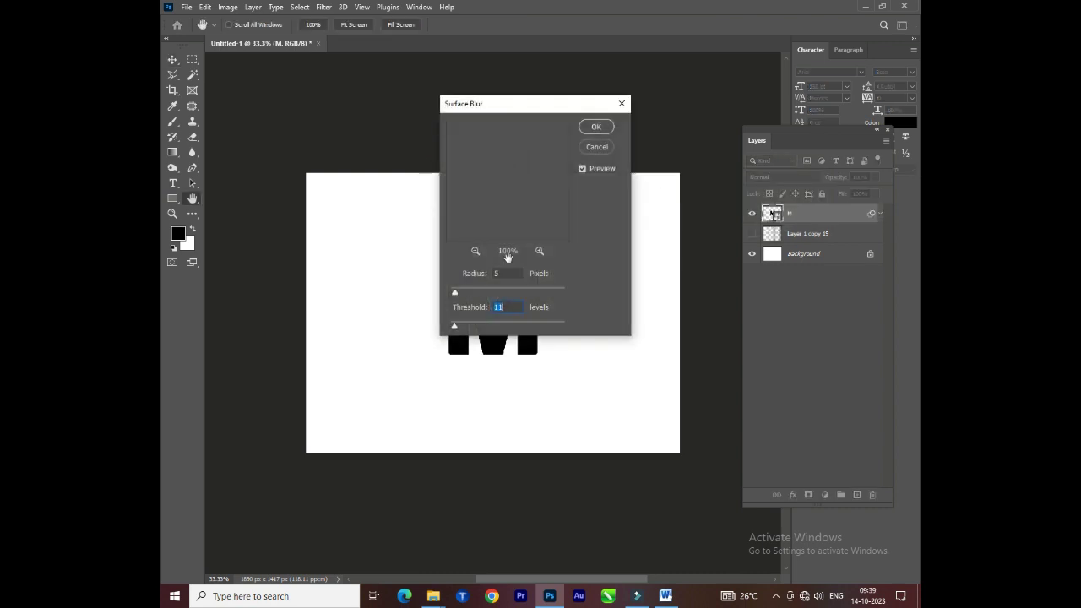
{"action": "left_click_drag", "start_coordinate": [519, 113], "coordinate": [316, 82]}
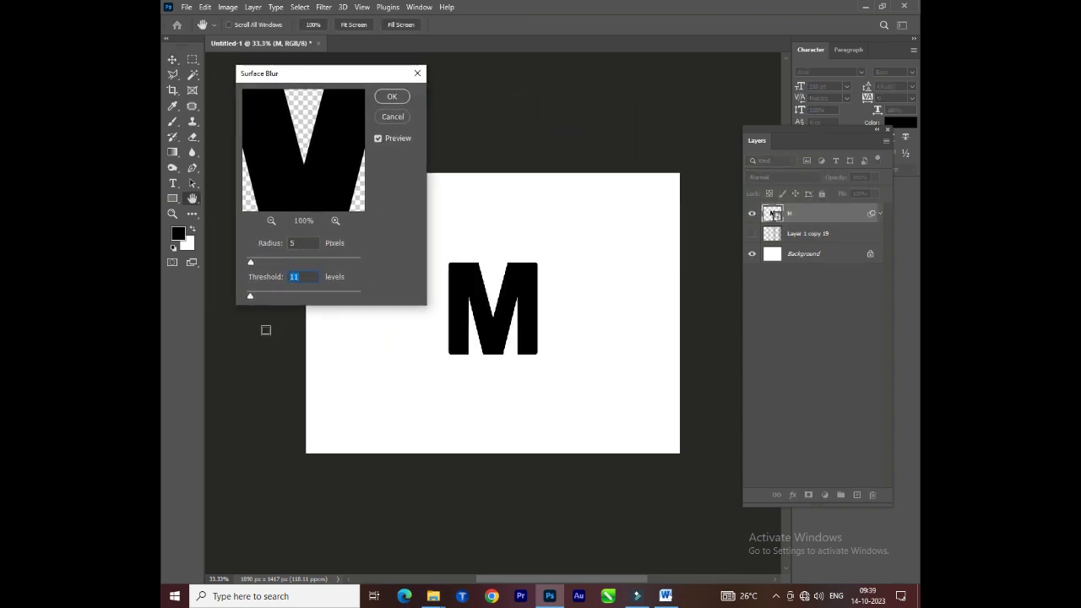
{"action": "left_click_drag", "start_coordinate": [252, 265], "coordinate": [264, 268]}
{"action": "left_click", "coordinate": [393, 116]}
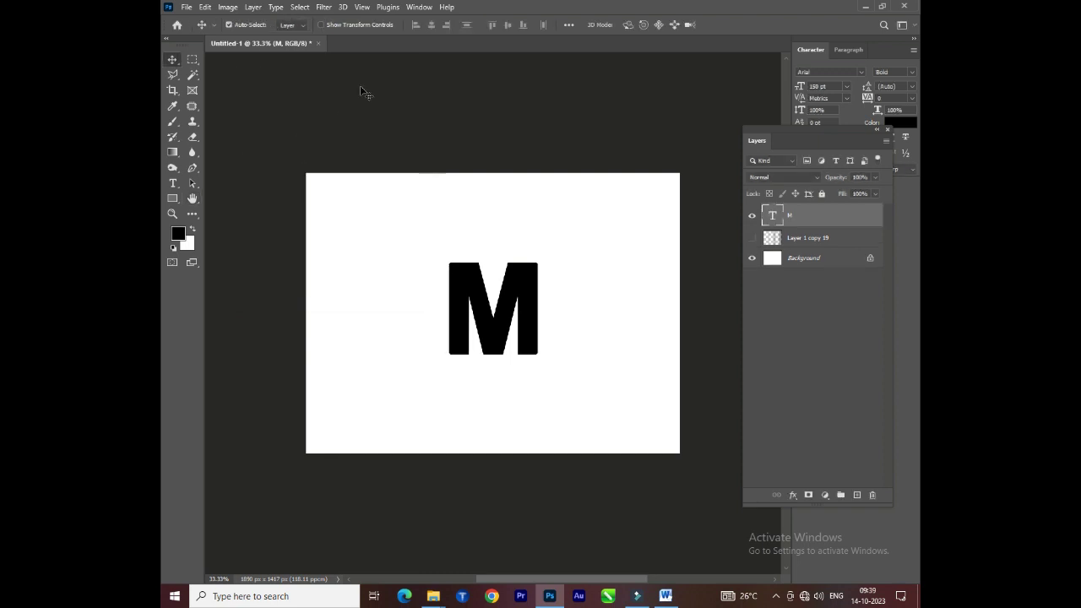
Step: Apply a 26.3-pixel Gaussian Blur to the M smart object
{"action": "left_click", "coordinate": [323, 7]}
{"action": "mouse_move", "coordinate": [331, 159]}
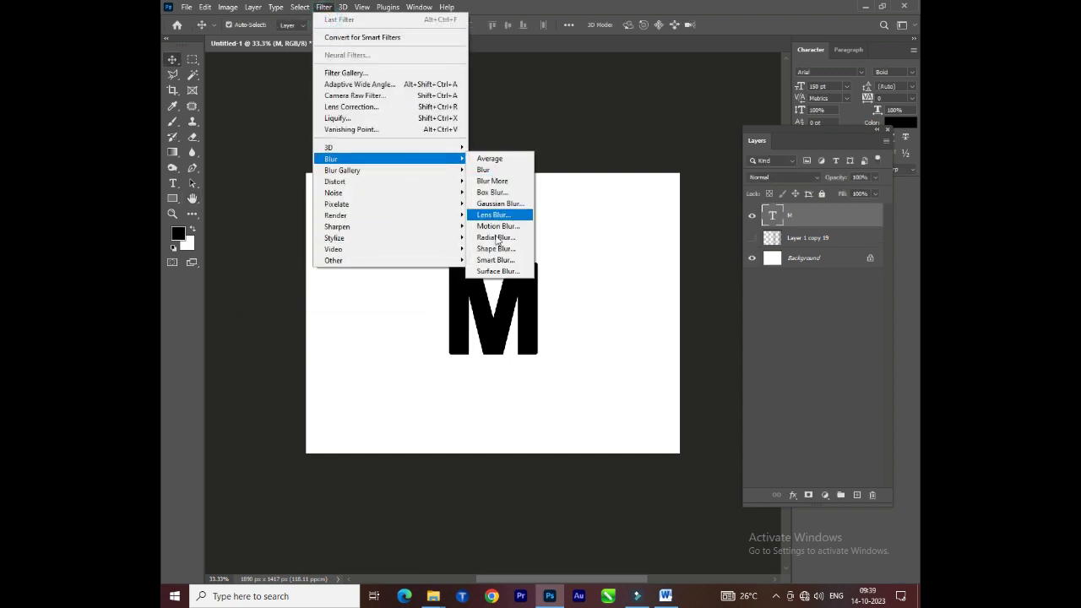
{"action": "left_click", "coordinate": [499, 204]}
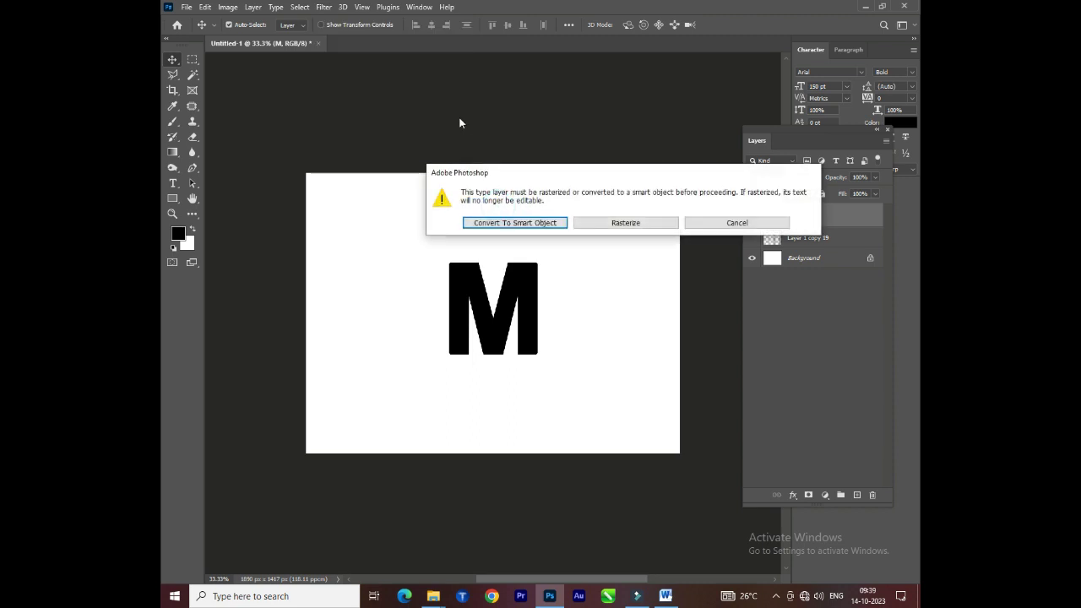
{"action": "left_click", "coordinate": [525, 223]}
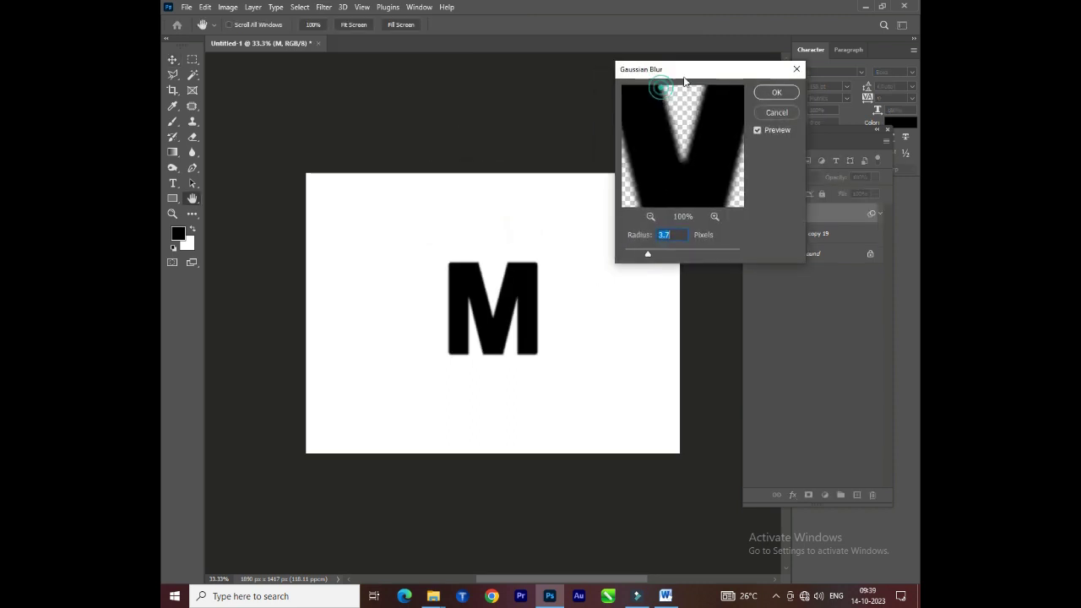
{"action": "left_click_drag", "start_coordinate": [651, 254], "coordinate": [681, 256]}
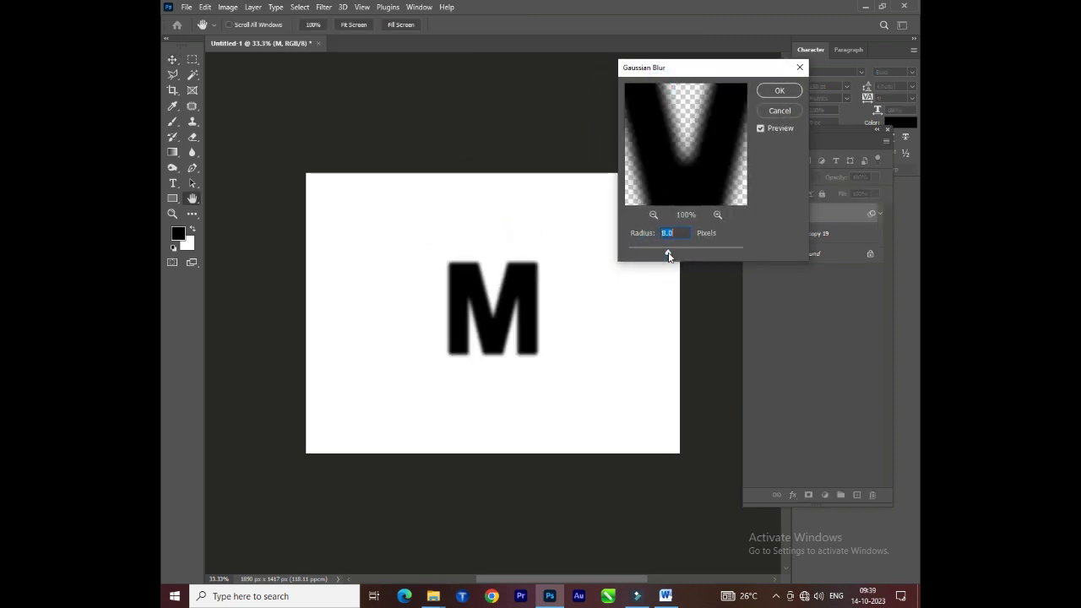
{"action": "left_click", "coordinate": [779, 92]}
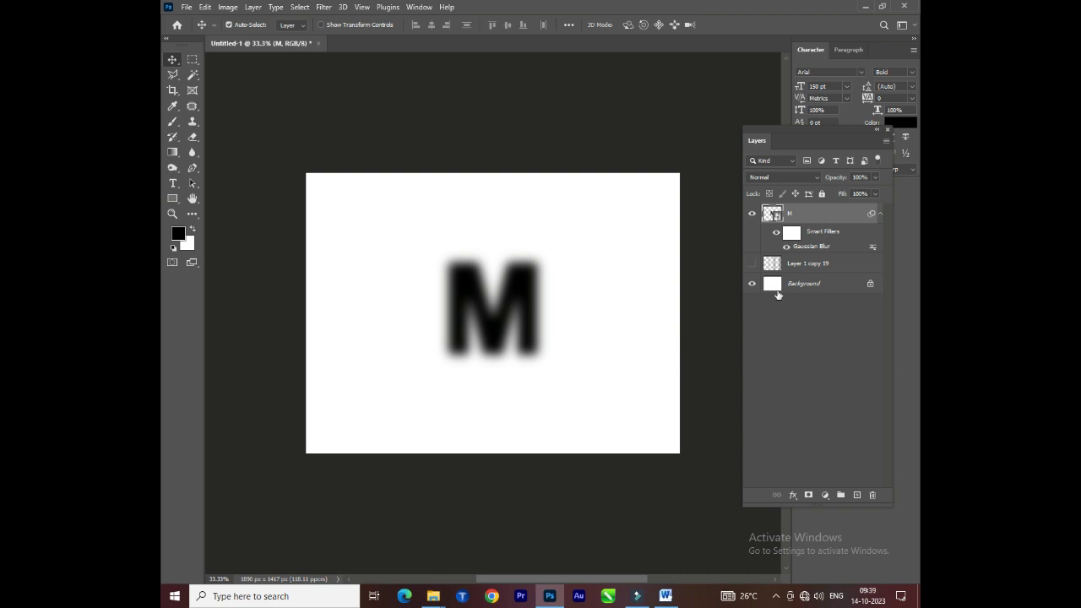
Step: Show the stripes above the M, give them a 3.1-pixel Gaussian Blur, then hide them
{"action": "left_click", "coordinate": [753, 265]}
{"action": "left_click_drag", "start_coordinate": [803, 264], "coordinate": [807, 211]}
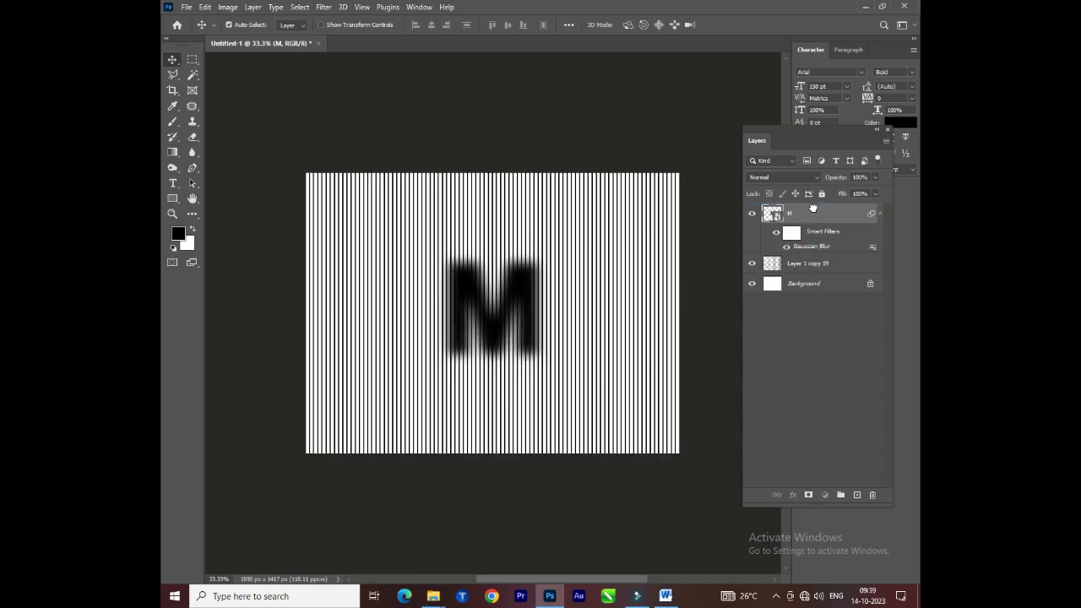
{"action": "left_click", "coordinate": [323, 6]}
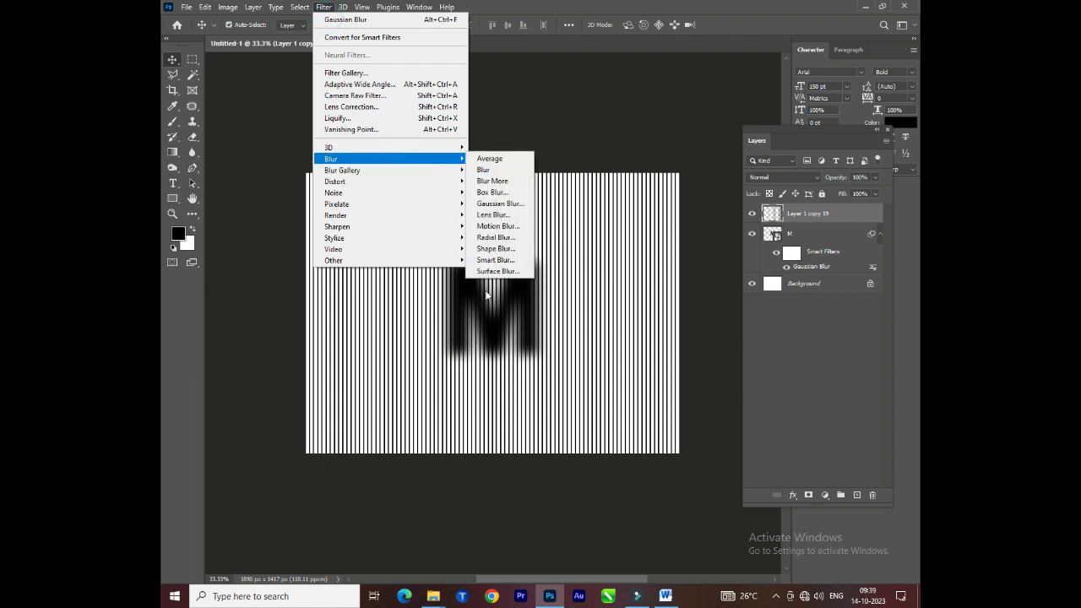
{"action": "mouse_move", "coordinate": [342, 170]}
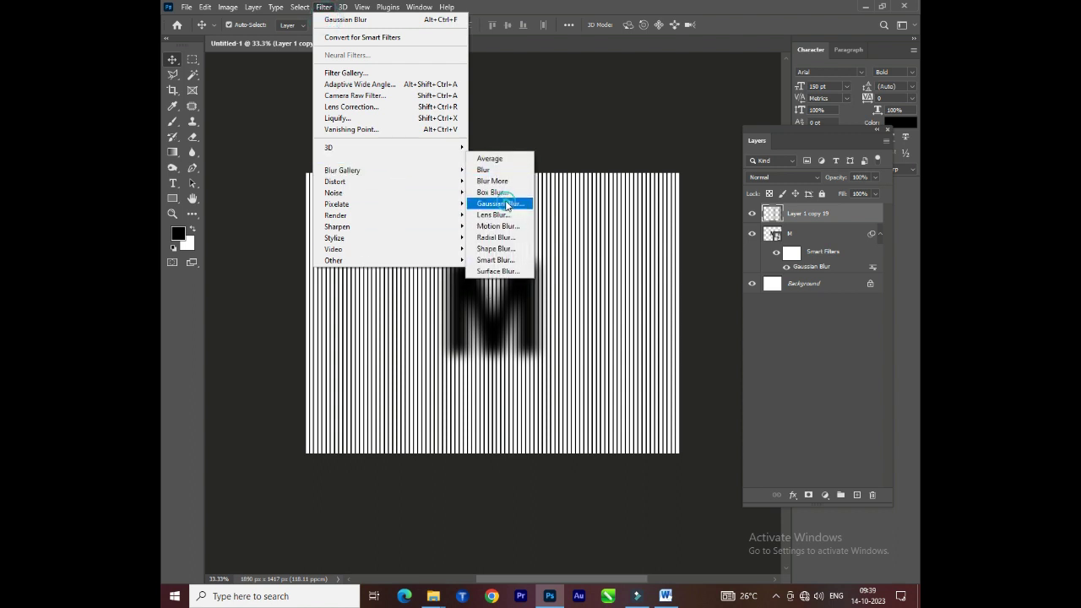
{"action": "left_click", "coordinate": [505, 203]}
{"action": "left_click_drag", "start_coordinate": [645, 252], "coordinate": [647, 252]}
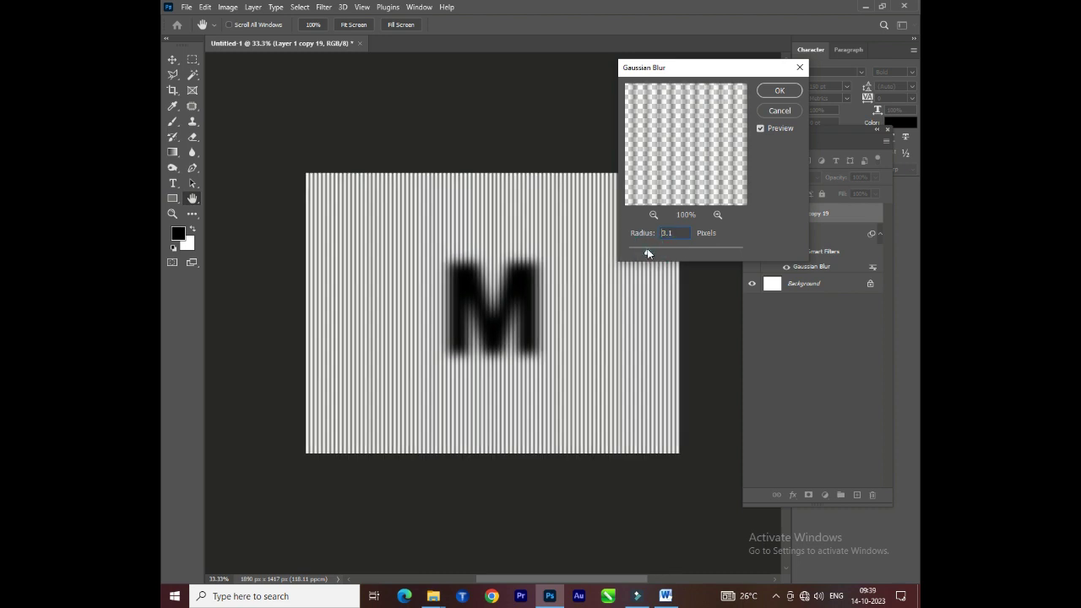
{"action": "left_click", "coordinate": [779, 90]}
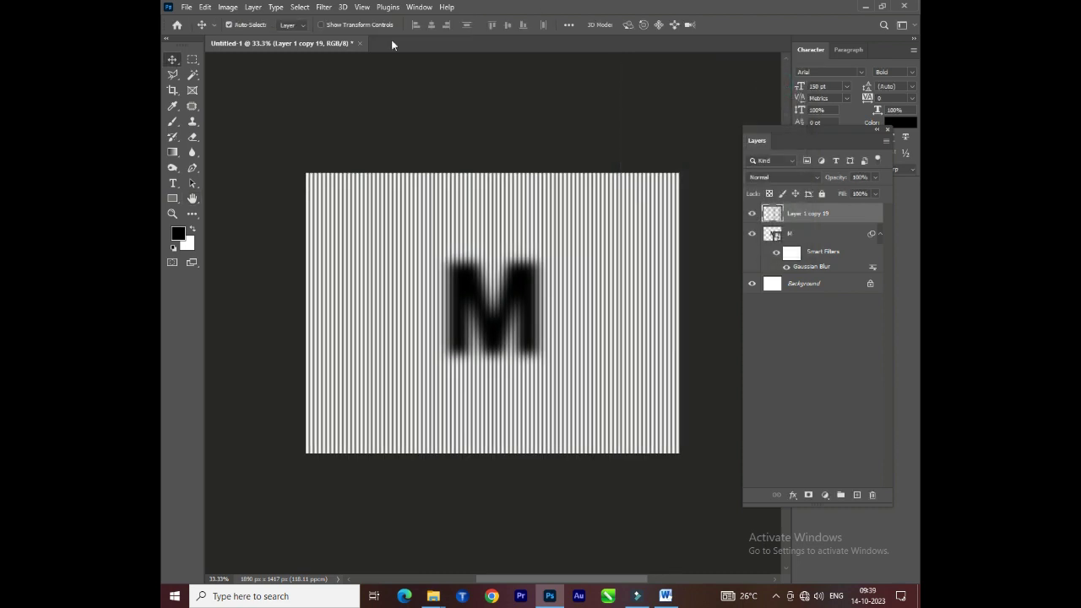
{"action": "left_click", "coordinate": [753, 214]}
Step: Select the M layer and open, then cancel, the Levels dialog
{"action": "left_click", "coordinate": [809, 235]}
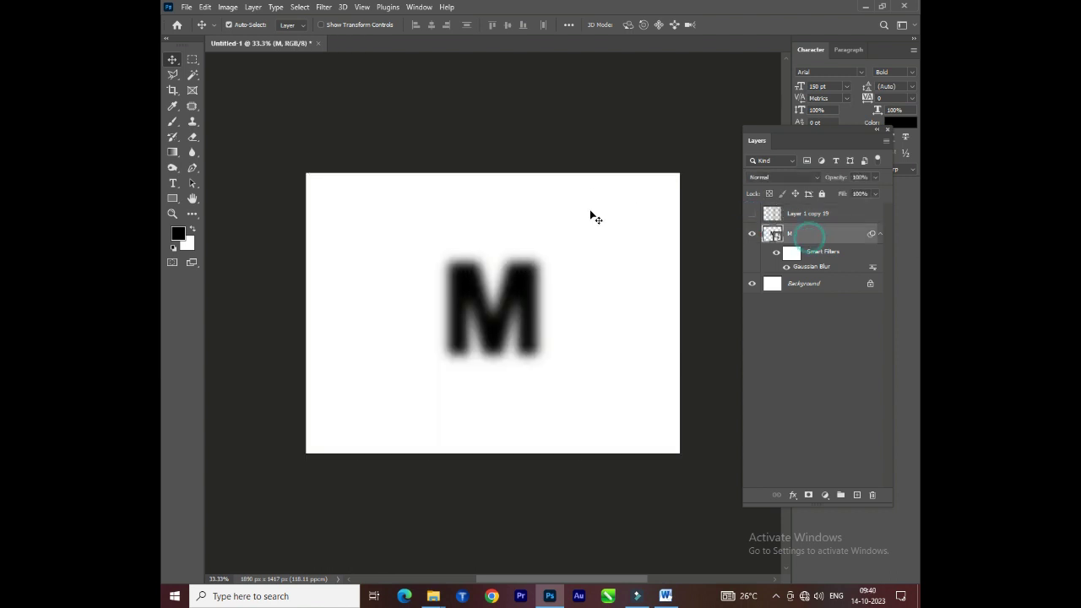
{"action": "key", "text": "ctrl+l"}
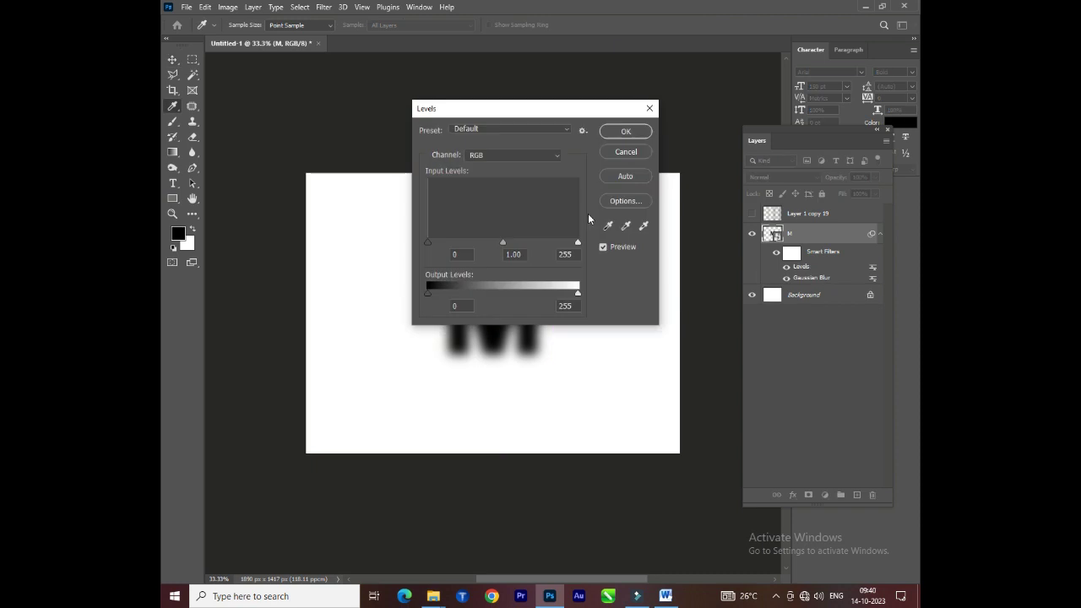
{"action": "left_click_drag", "start_coordinate": [482, 114], "coordinate": [585, 114]}
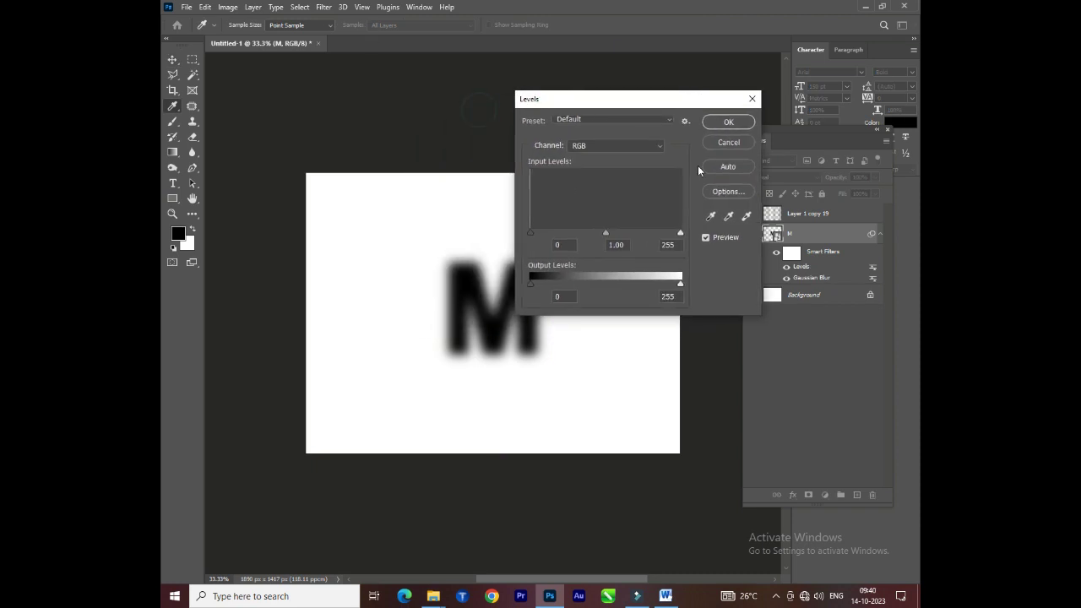
{"action": "left_click", "coordinate": [721, 148]}
Step: Set the M's Levels output to 89–214 and make the stripes visible again
{"action": "left_click", "coordinate": [227, 7]}
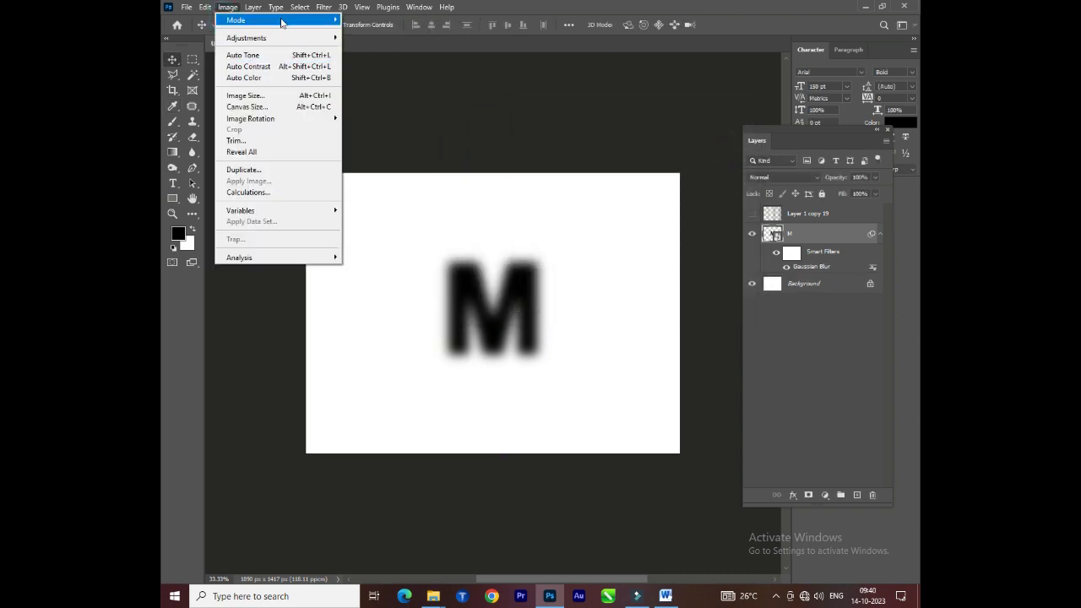
{"action": "mouse_move", "coordinate": [246, 38]}
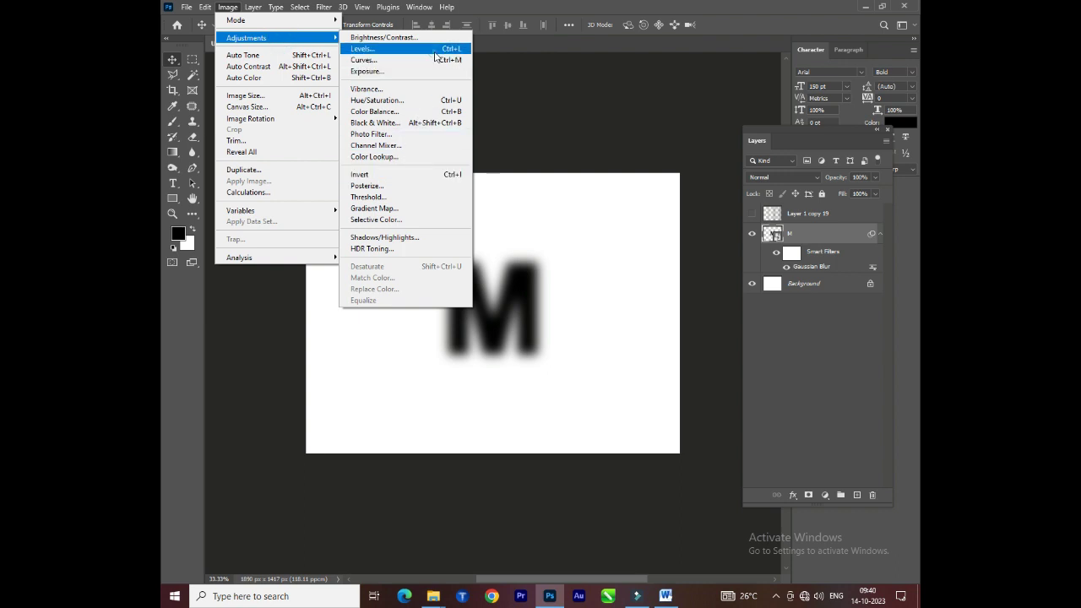
{"action": "left_click", "coordinate": [372, 48]}
{"action": "left_click_drag", "start_coordinate": [535, 286], "coordinate": [557, 287]}
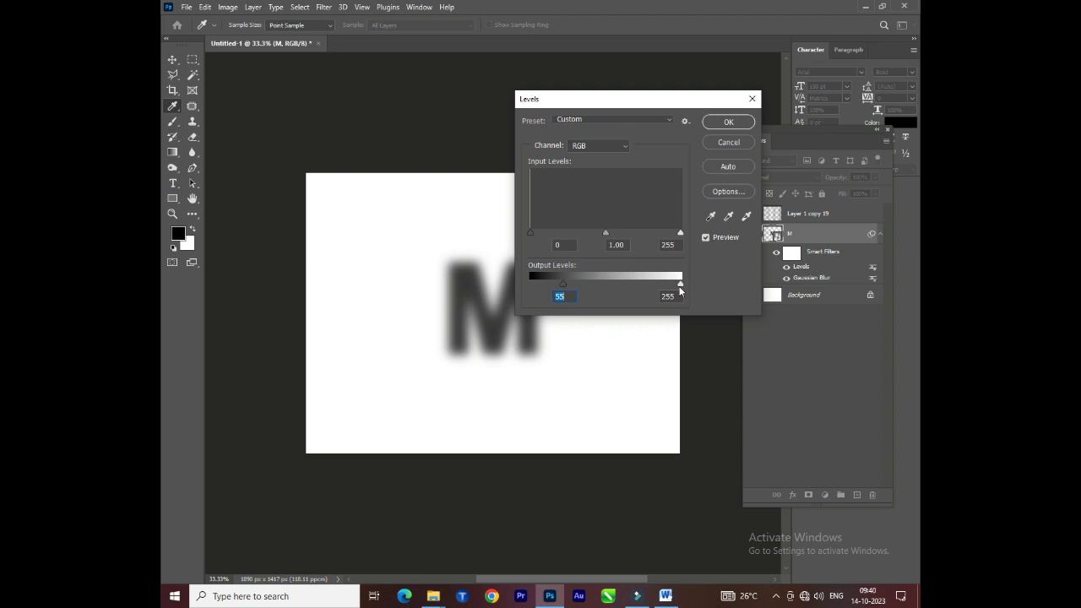
{"action": "left_click_drag", "start_coordinate": [681, 287], "coordinate": [657, 288]}
{"action": "left_click_drag", "start_coordinate": [576, 288], "coordinate": [582, 289]}
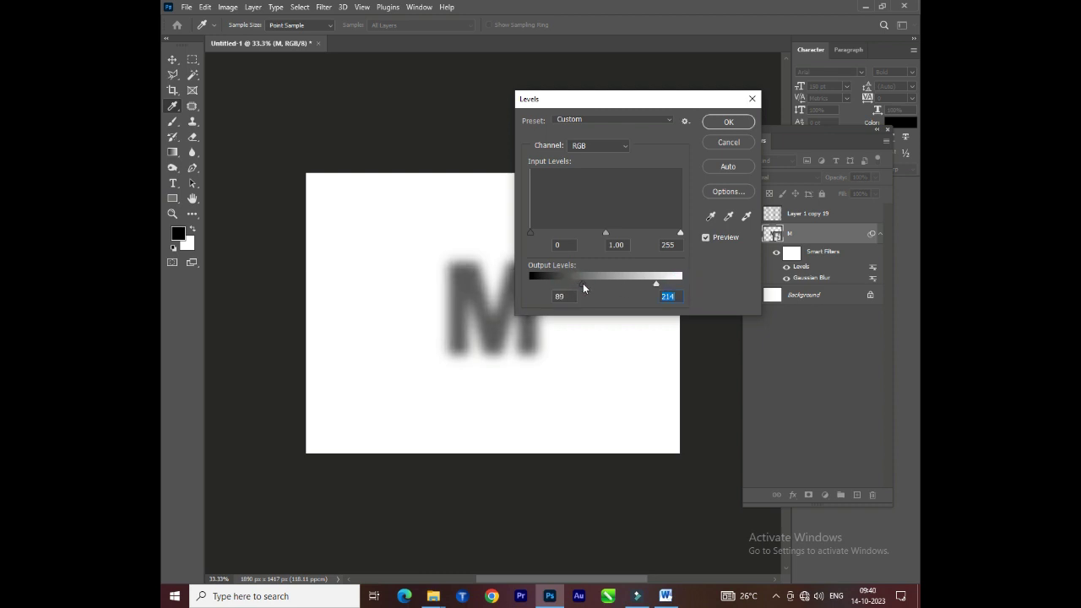
{"action": "left_click", "coordinate": [728, 121]}
{"action": "left_click", "coordinate": [753, 214]}
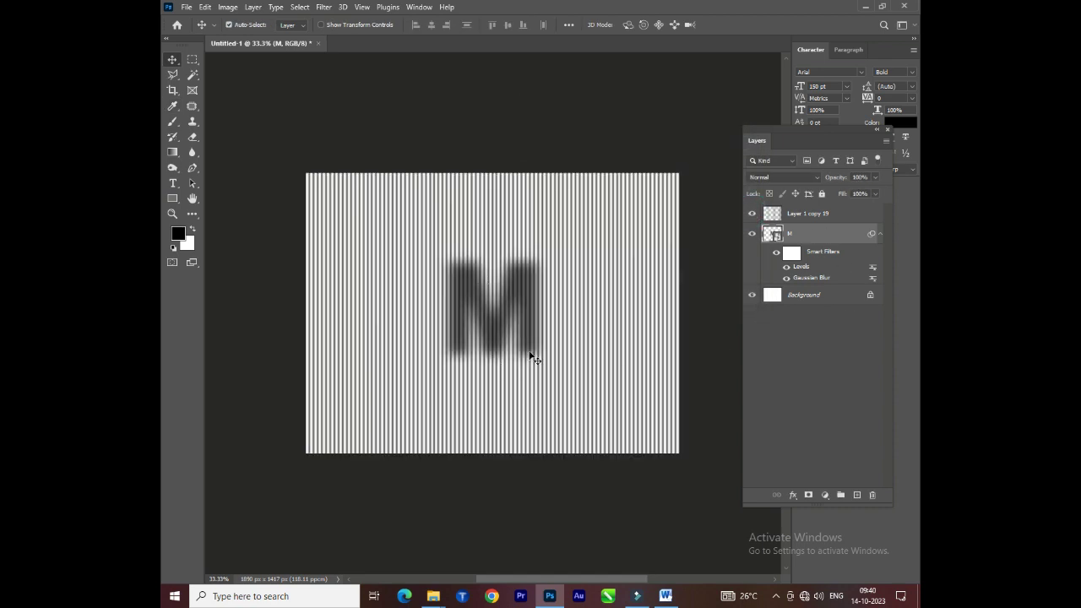
Step: Convert the stripes-over-M image to Grayscale, flattening its layers and discarding colour information
{"action": "key", "text": "ctrl+plus"}
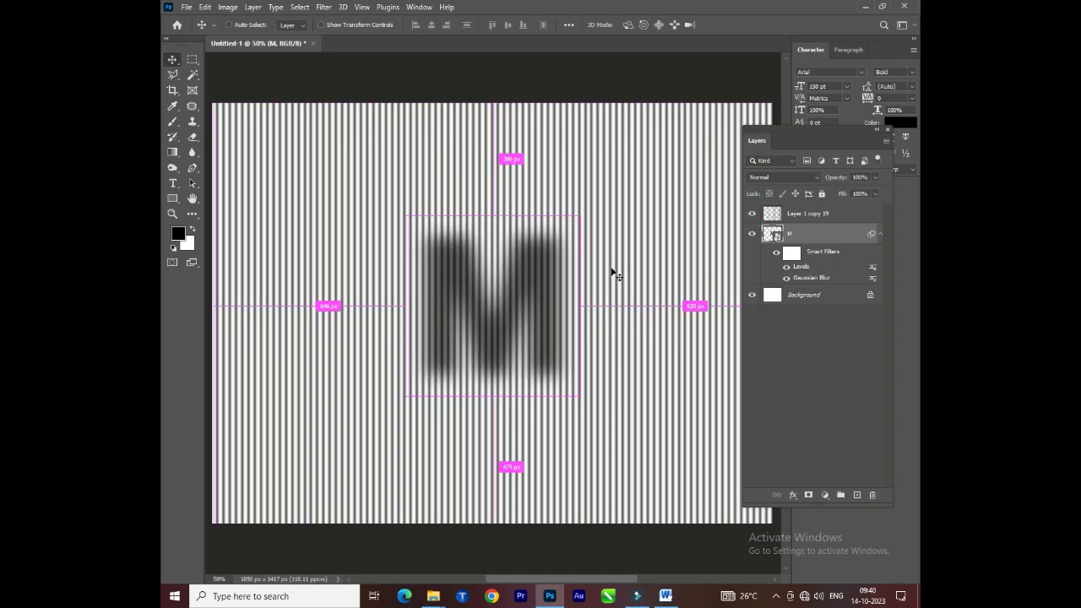
{"action": "key", "text": "ctrl+minus"}
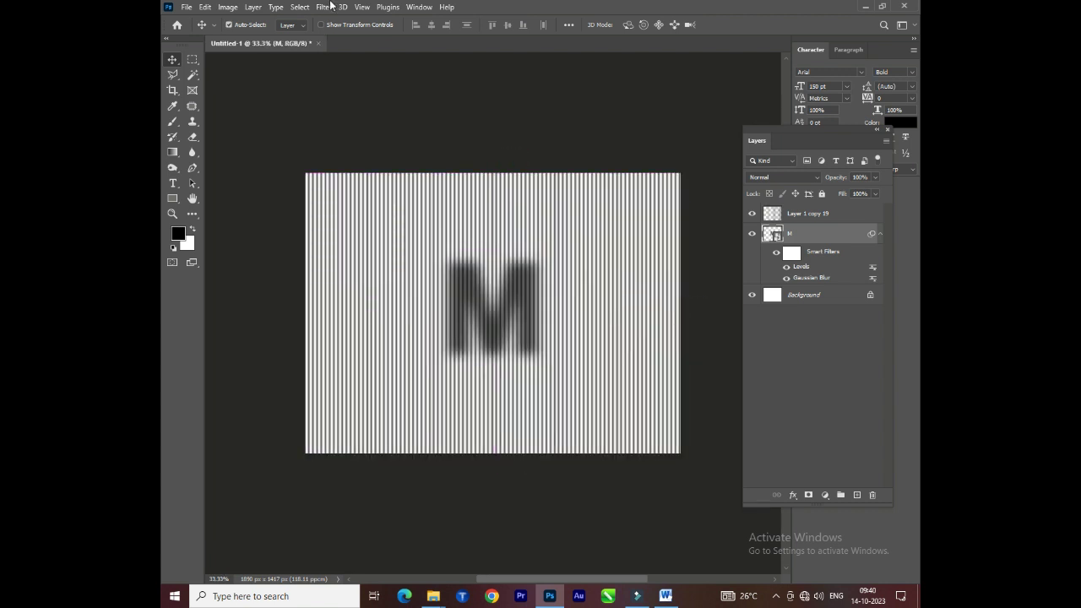
{"action": "left_click", "coordinate": [228, 7]}
{"action": "mouse_move", "coordinate": [236, 21]}
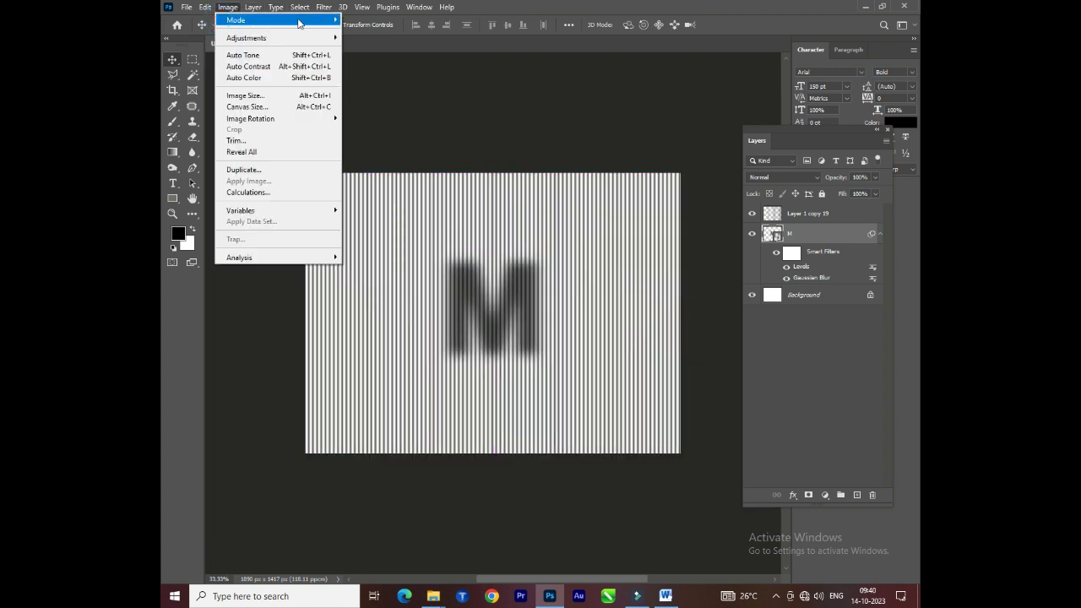
{"action": "left_click", "coordinate": [366, 31]}
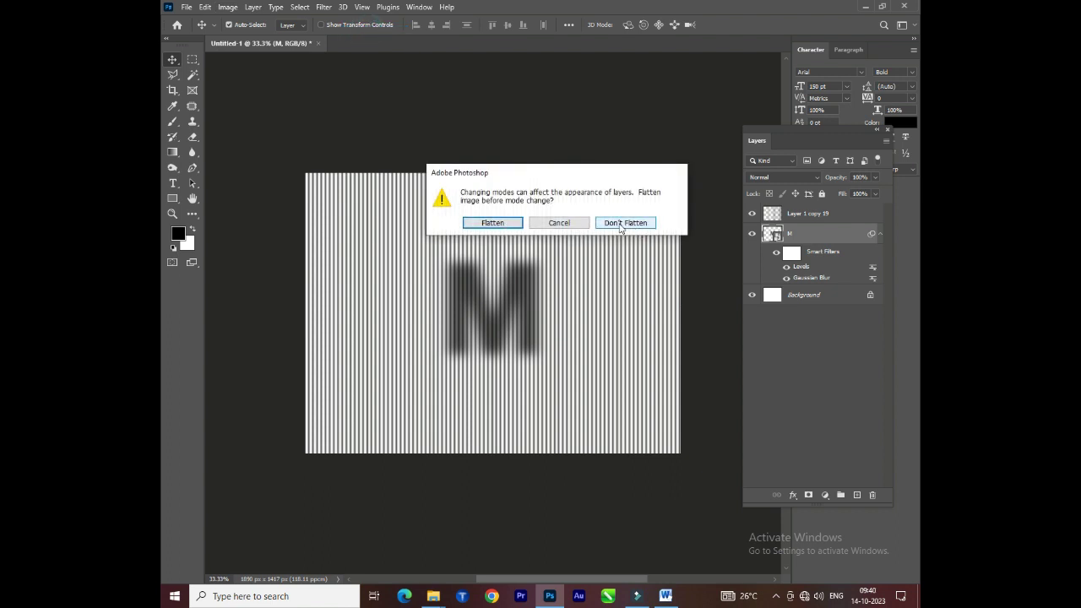
{"action": "left_click", "coordinate": [583, 226]}
{"action": "left_click", "coordinate": [810, 214]}
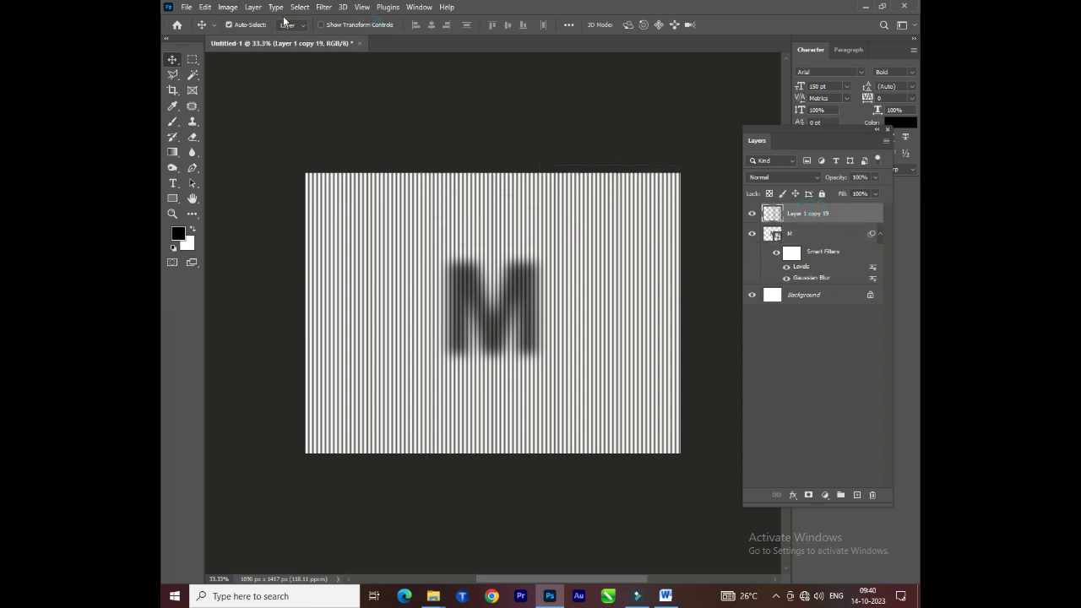
{"action": "left_click", "coordinate": [228, 6]}
{"action": "left_click", "coordinate": [385, 33]}
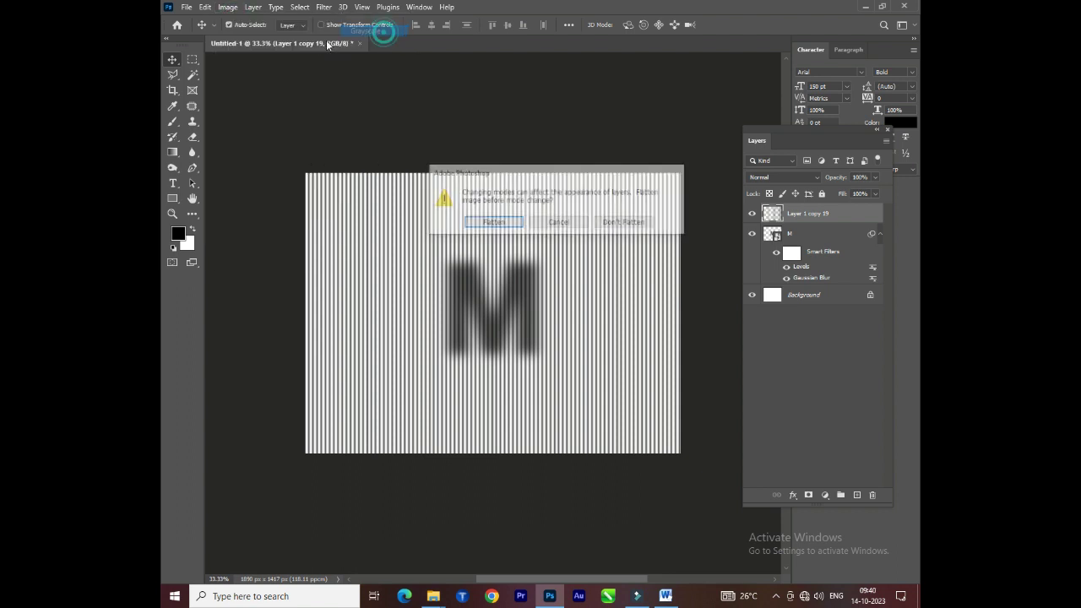
{"action": "left_click", "coordinate": [494, 225]}
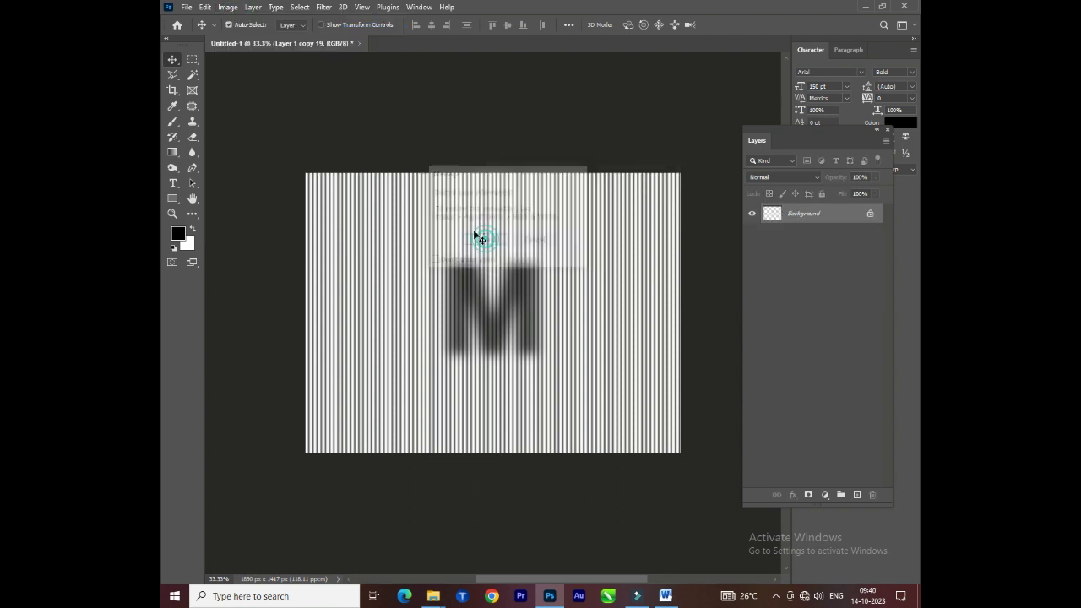
{"action": "left_click", "coordinate": [228, 7]}
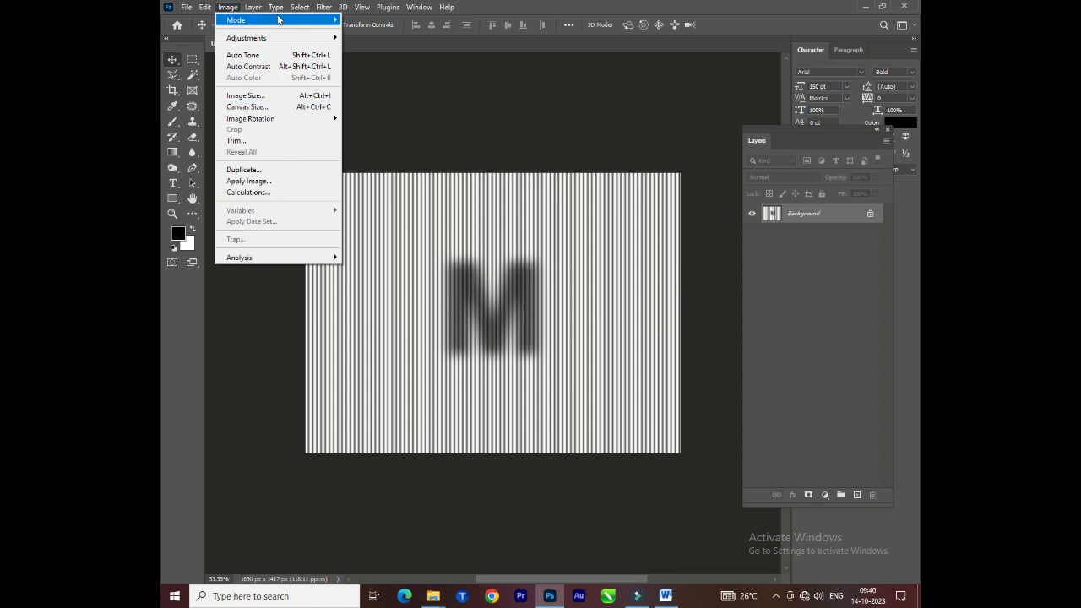
Step: Start a Bitmap mode conversion with output resolution 7 using the Halftone Screen method
{"action": "mouse_move", "coordinate": [236, 20]}
{"action": "left_click", "coordinate": [359, 19]}
{"action": "left_click", "coordinate": [501, 225]}
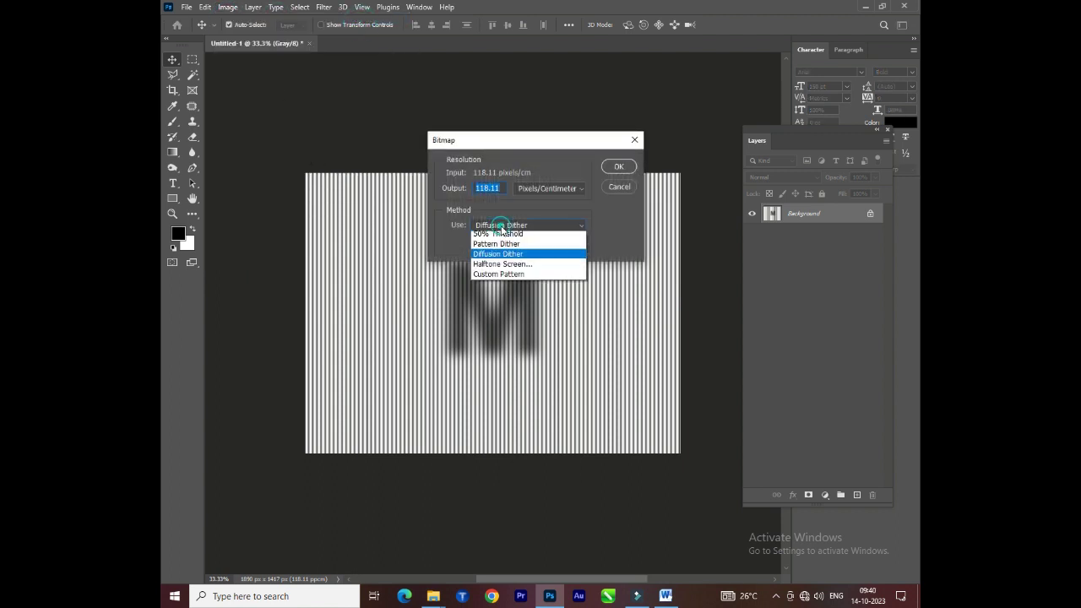
{"action": "left_click", "coordinate": [495, 267]}
{"action": "left_click_drag", "start_coordinate": [503, 188], "coordinate": [463, 192]}
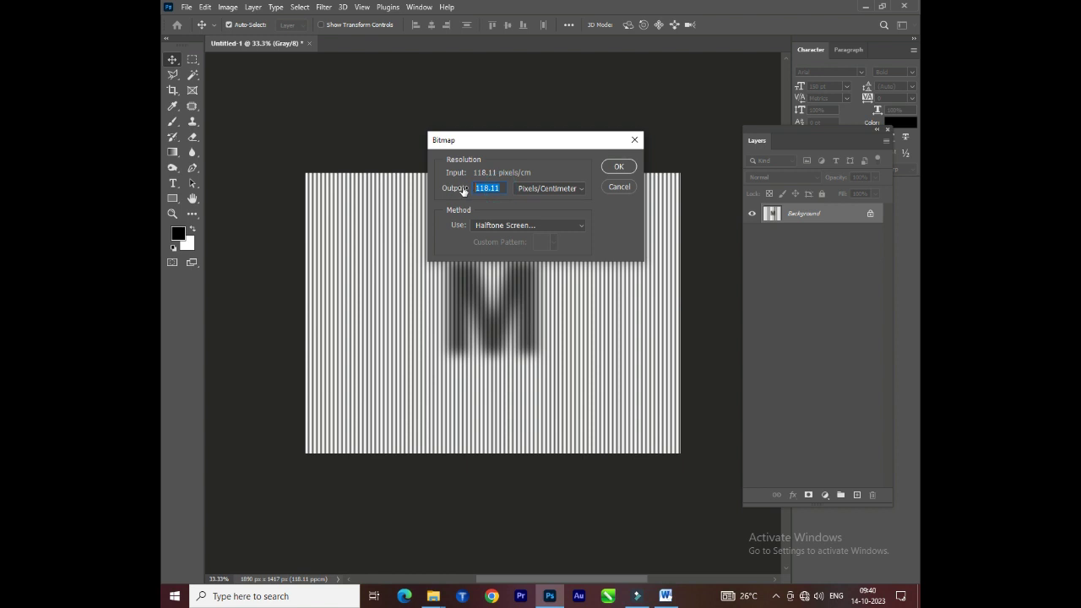
{"action": "type", "text": "72"}
{"action": "left_click", "coordinate": [617, 168]}
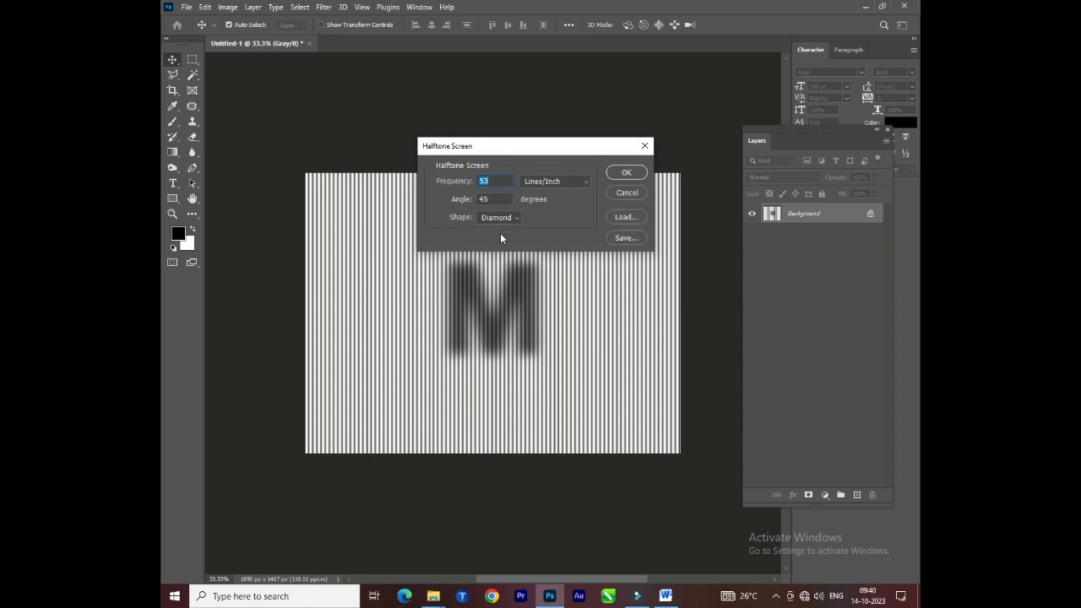
Step: Apply a Line-shaped halftone screen and inspect the resulting bitmap up close and zoomed out
{"action": "left_click", "coordinate": [510, 218]}
{"action": "left_click", "coordinate": [507, 258]}
{"action": "left_click", "coordinate": [627, 172]}
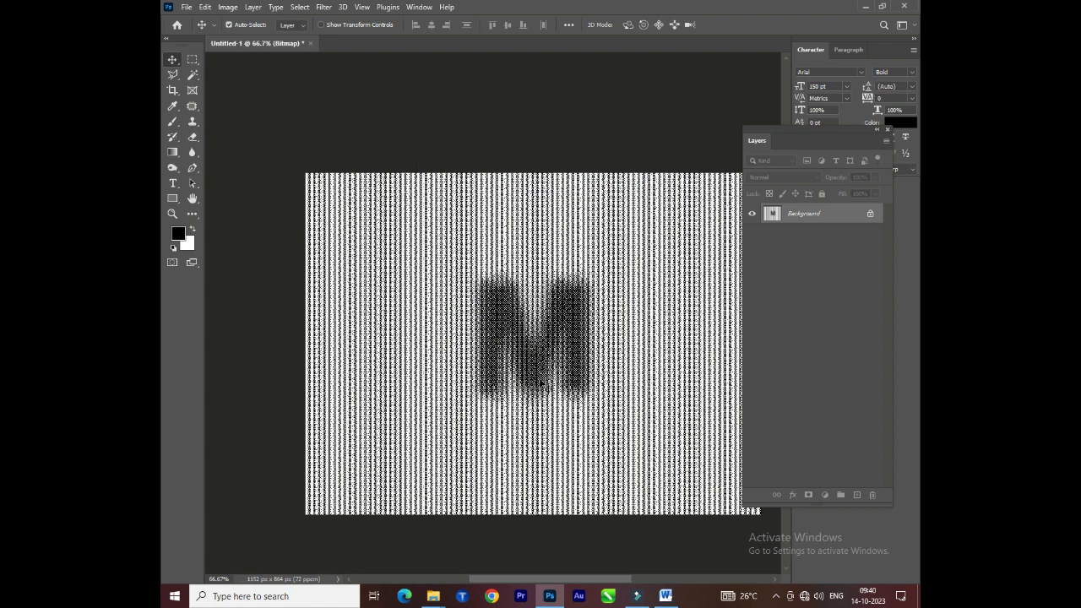
{"action": "key", "text": "ctrl+plus"}
{"action": "key", "text": "ctrl+plus"}
{"action": "key", "text": "ctrl+plus"}
{"action": "key", "text": "ctrl+plus"}
{"action": "key", "text": "ctrl+minus"}
{"action": "key", "text": "ctrl+minus"}
{"action": "key", "text": "ctrl+minus"}
{"action": "key", "text": "ctrl+minus"}
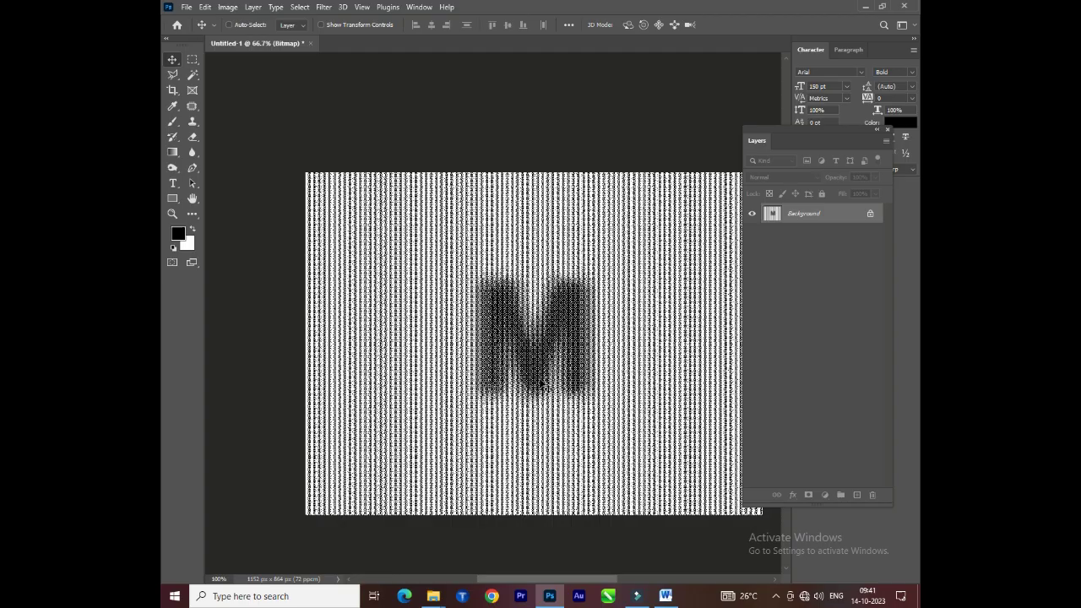
{"action": "key", "text": "ctrl+plus"}
{"action": "key", "text": "ctrl+plus"}
{"action": "key", "text": "ctrl+plus"}
{"action": "key", "text": "ctrl+minus"}
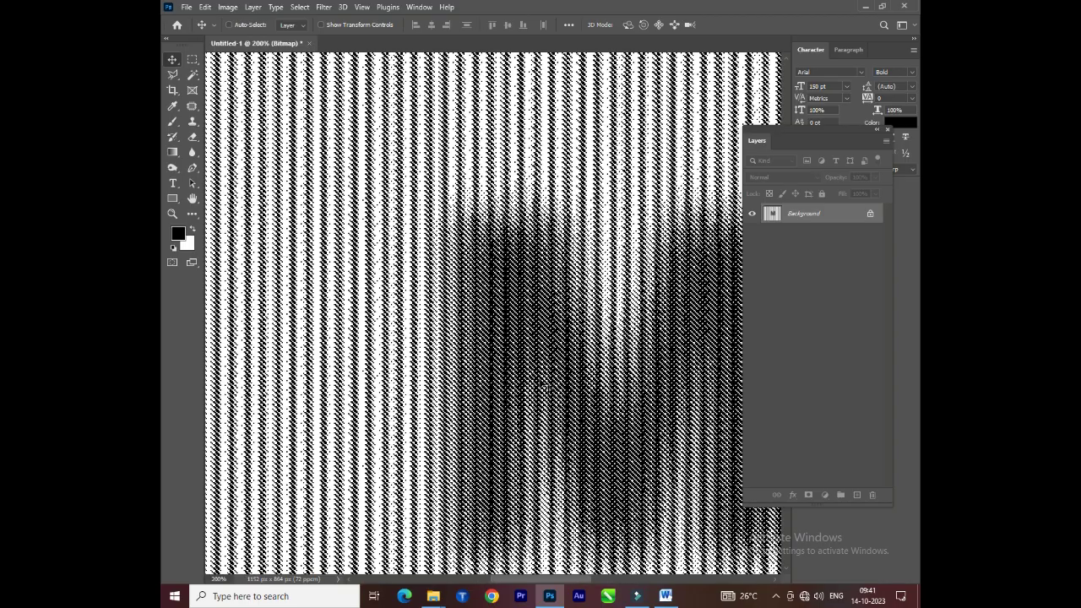
{"action": "key", "text": "ctrl+minus"}
{"action": "key", "text": "ctrl+minus"}
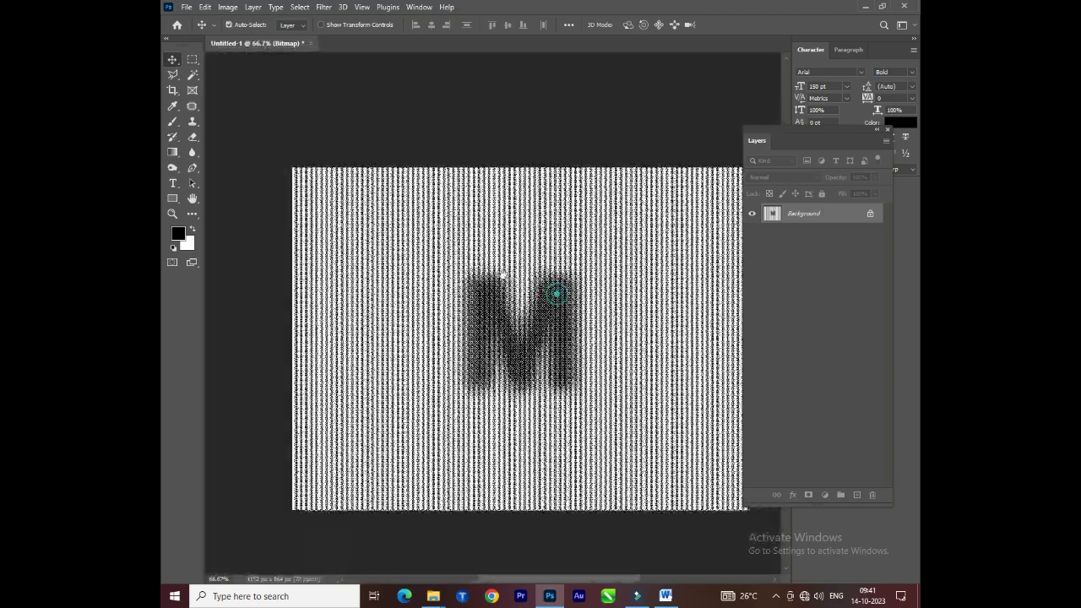